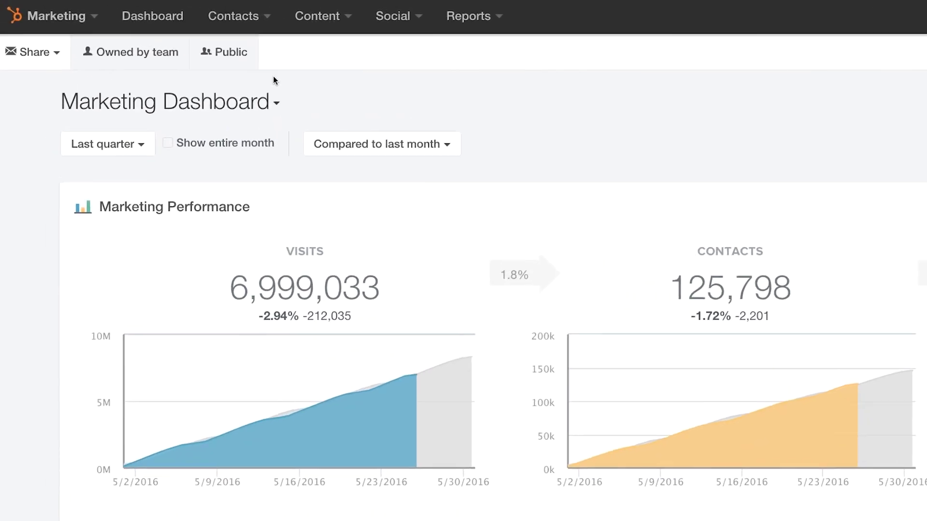
Go to the Website Pages list through the Content menu
{"action": "left_click", "coordinate": [223, 12]}
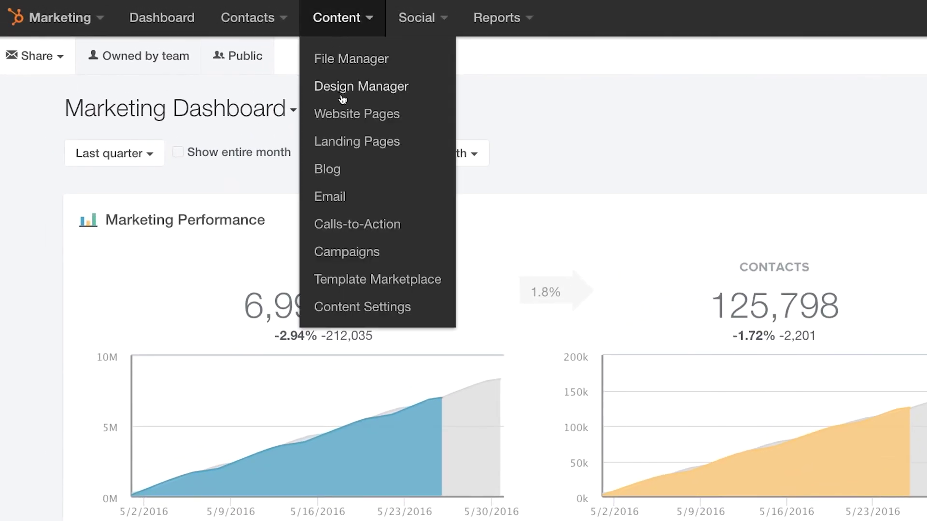
{"action": "left_click", "coordinate": [343, 114]}
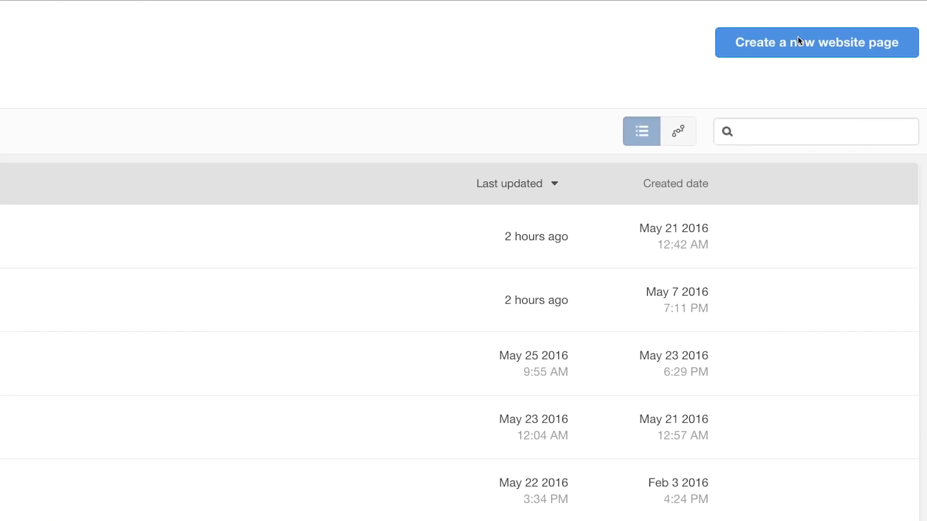
Create a new website page named 'About Us Page' from the About template
{"action": "left_click", "coordinate": [800, 52]}
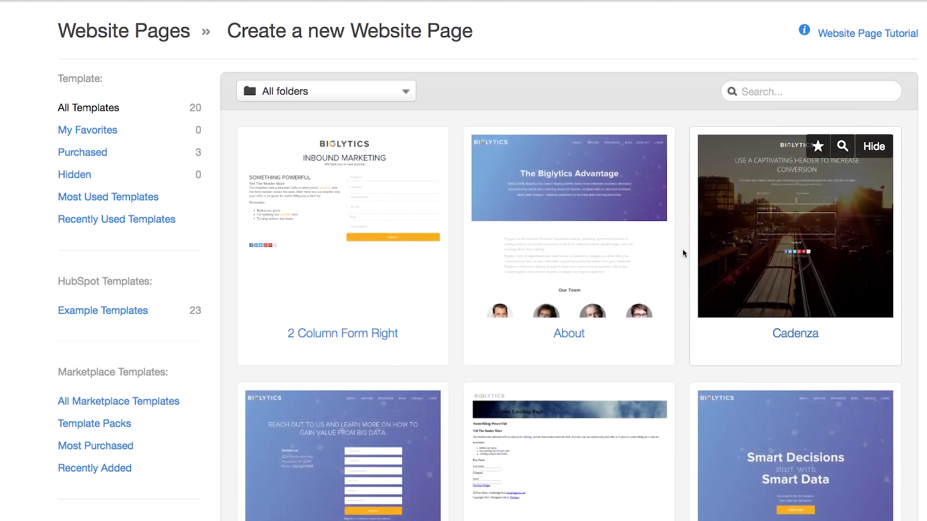
{"action": "left_click", "coordinate": [593, 360]}
{"action": "left_click", "coordinate": [592, 359]}
{"action": "type", "text": "About Us Page"}
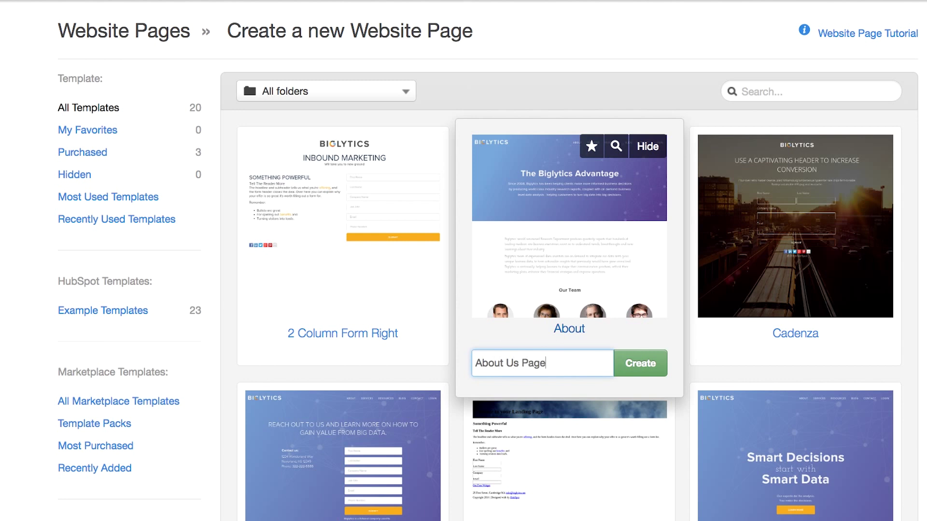
{"action": "left_click", "coordinate": [641, 357]}
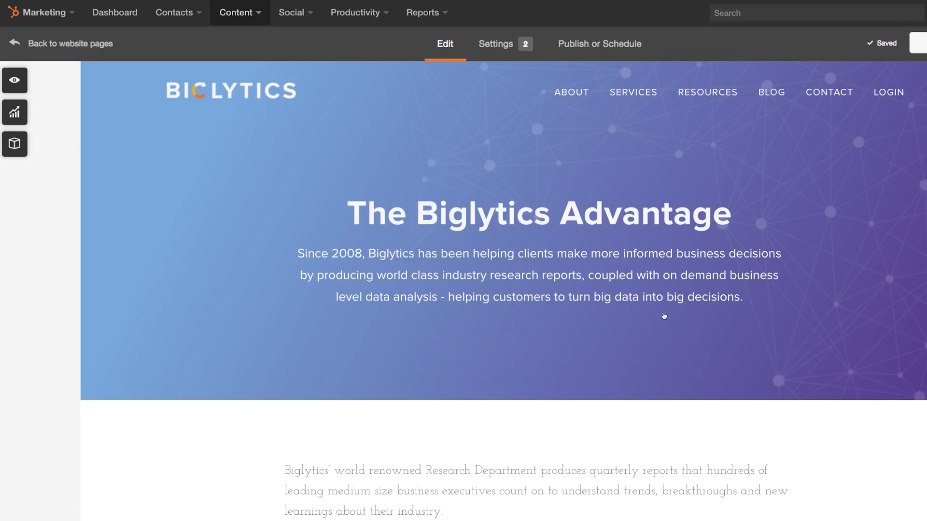
Replace "Biglytics'" at the start of the second paragraph with 'Our'
{"action": "scroll", "coordinate": [539, 251], "scroll_direction": "down", "scroll_amount": 3}
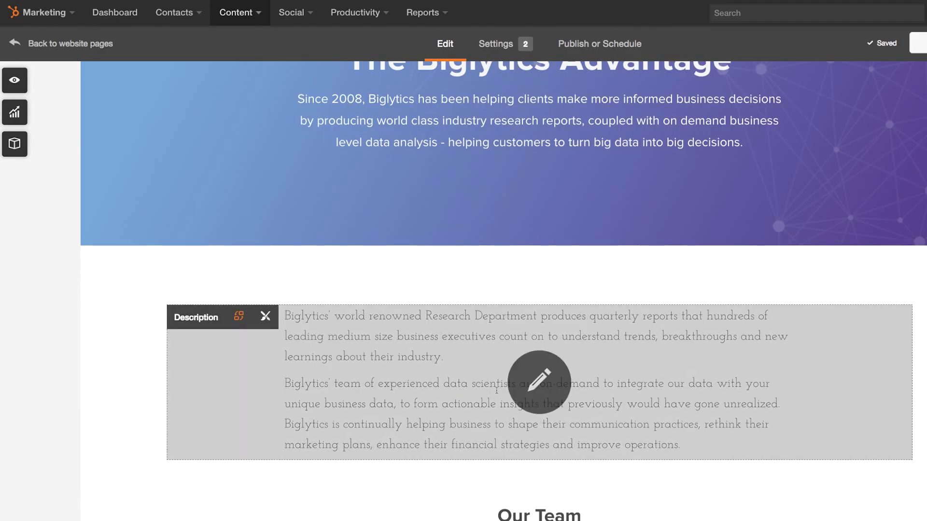
{"action": "scroll", "coordinate": [530, 383], "scroll_direction": "down", "scroll_amount": 5}
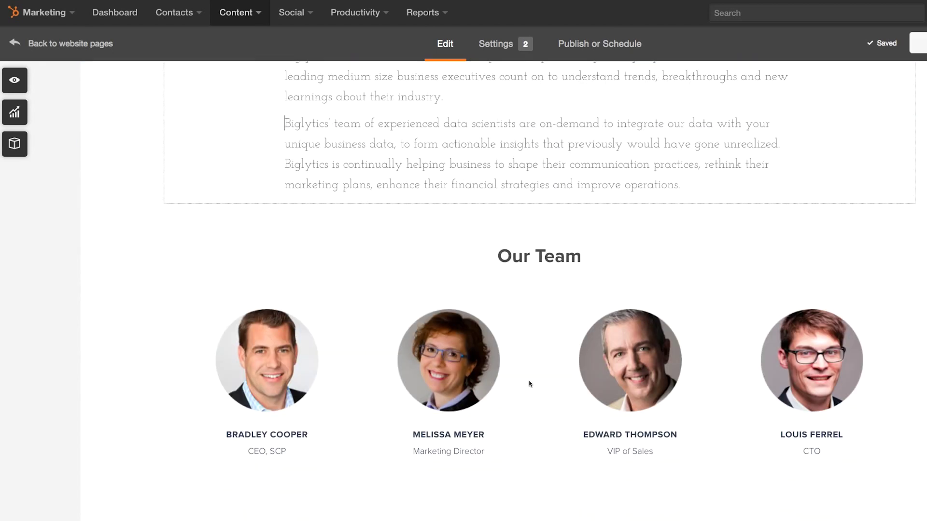
{"action": "left_click_drag", "start_coordinate": [332, 122], "coordinate": [277, 123]}
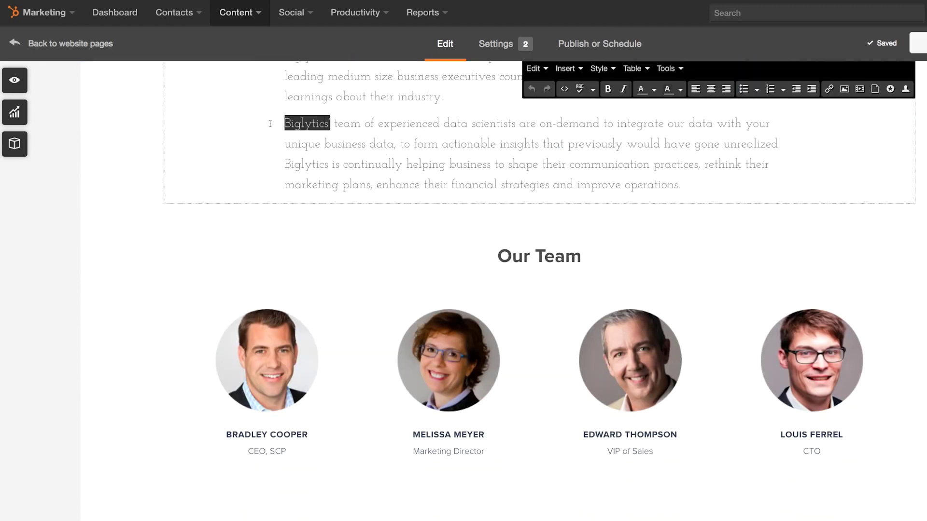
{"action": "type", "text": "Our"}
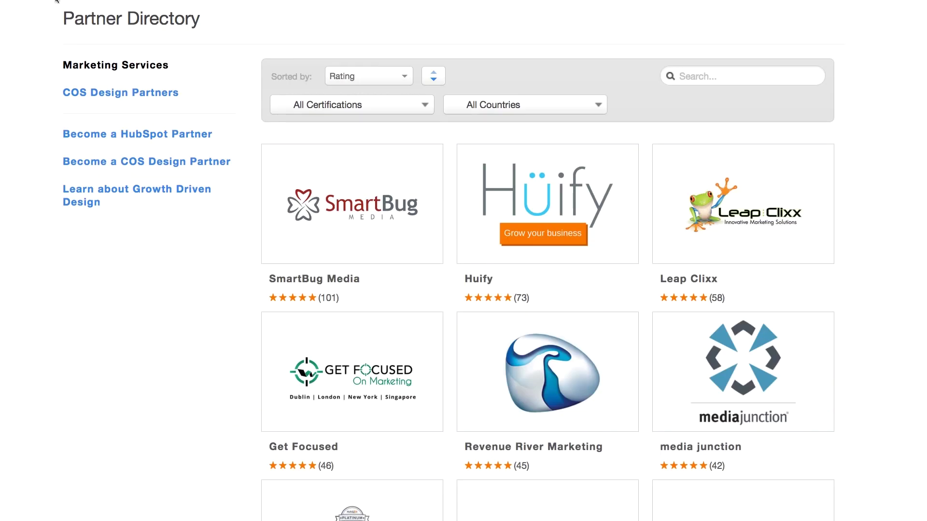
{"action": "scroll", "coordinate": [7, 34], "scroll_direction": "down", "scroll_amount": 2}
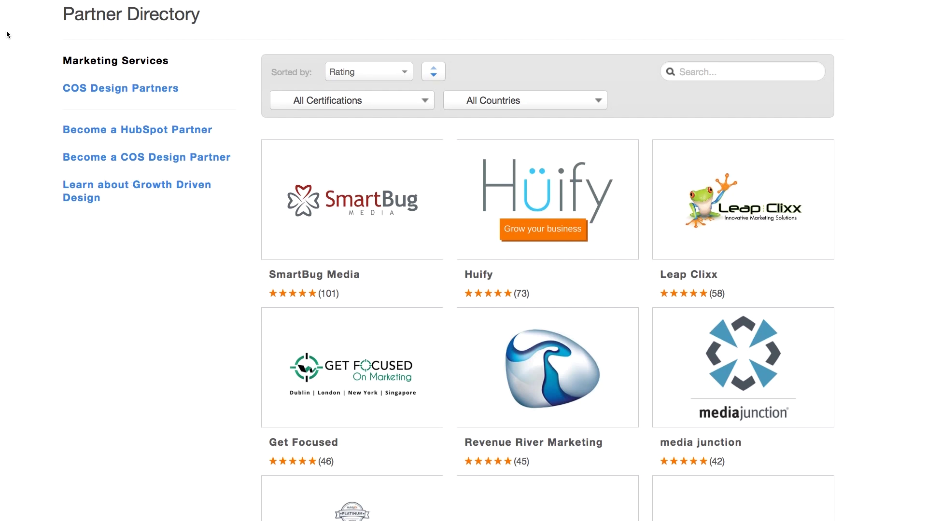
{"action": "scroll", "coordinate": [7, 34], "scroll_direction": "down", "scroll_amount": 3}
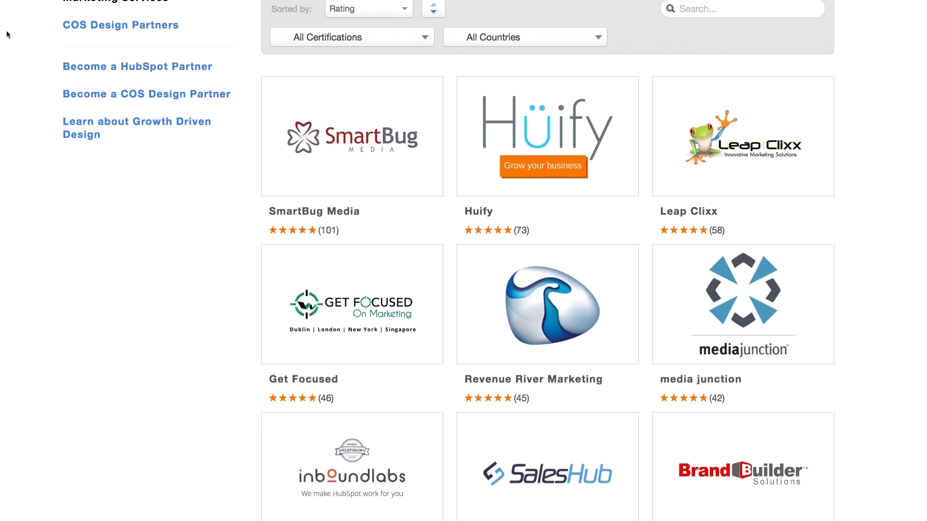
{"action": "scroll", "coordinate": [7, 34], "scroll_direction": "down", "scroll_amount": 3}
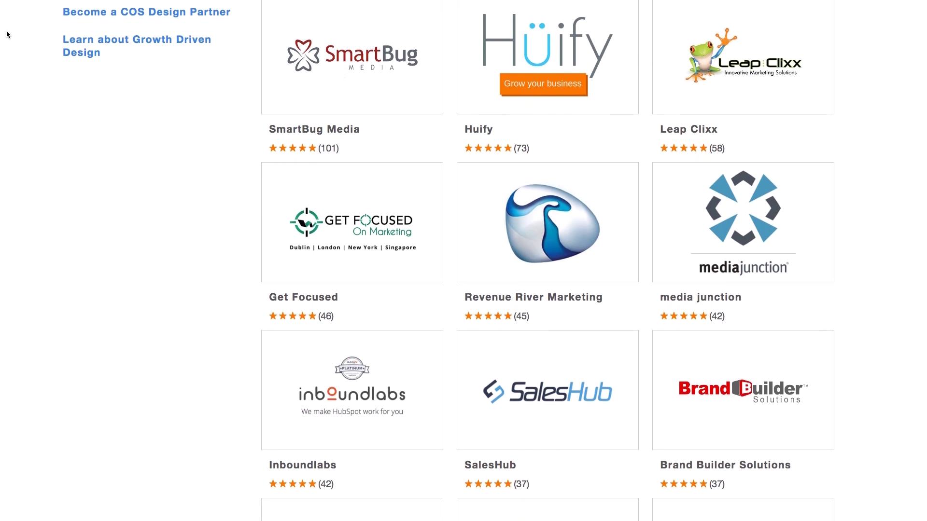
{"action": "scroll", "coordinate": [7, 35], "scroll_direction": "down", "scroll_amount": 3}
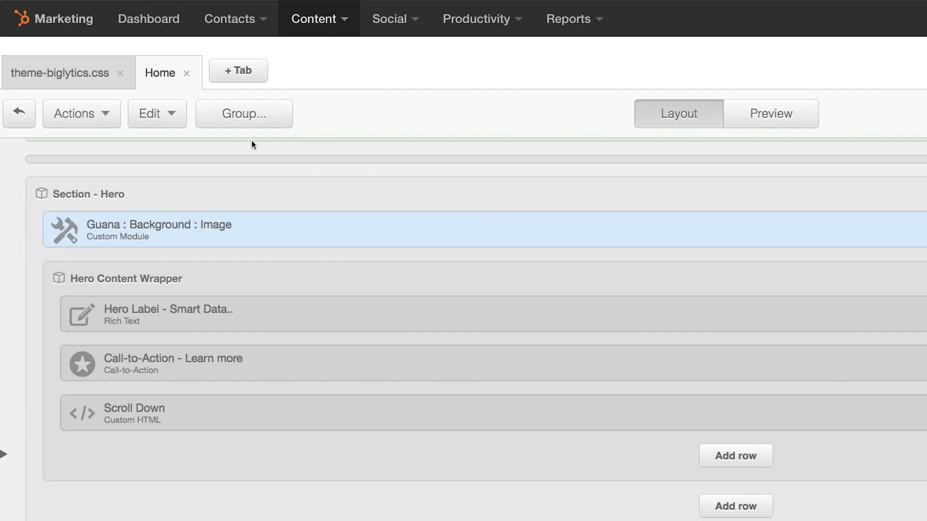
Change height:18px to height:20px at line 152 of theme-biglytics.css
{"action": "left_click", "coordinate": [86, 76]}
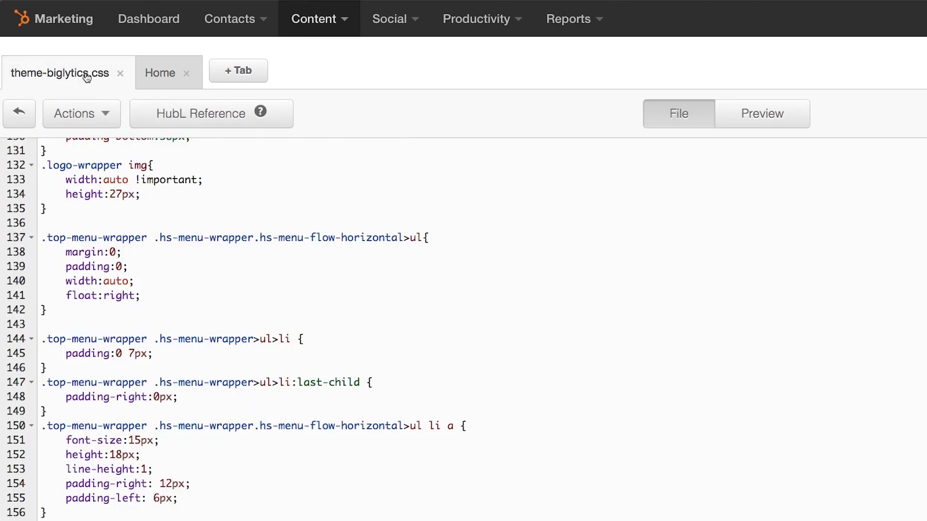
{"action": "scroll", "coordinate": [174, 254], "scroll_direction": "down", "scroll_amount": 5}
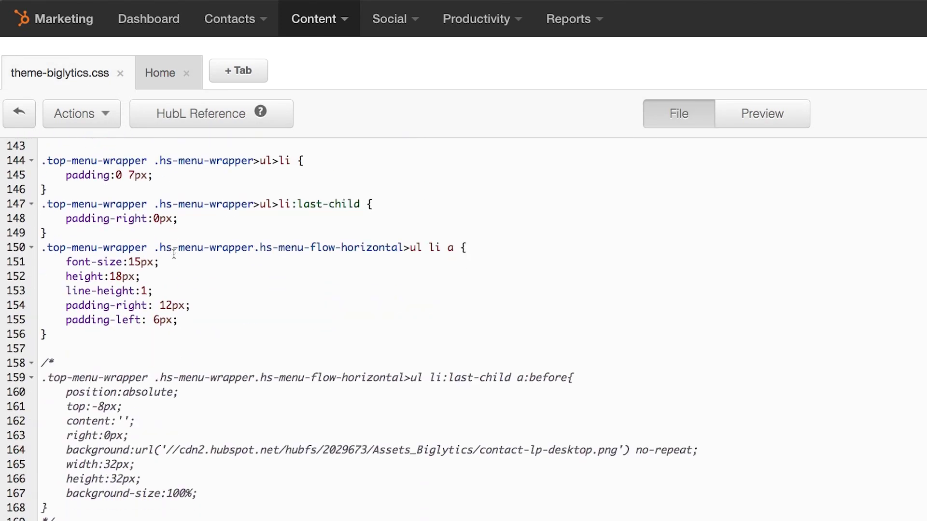
{"action": "left_click_drag", "start_coordinate": [121, 261], "coordinate": [108, 261]}
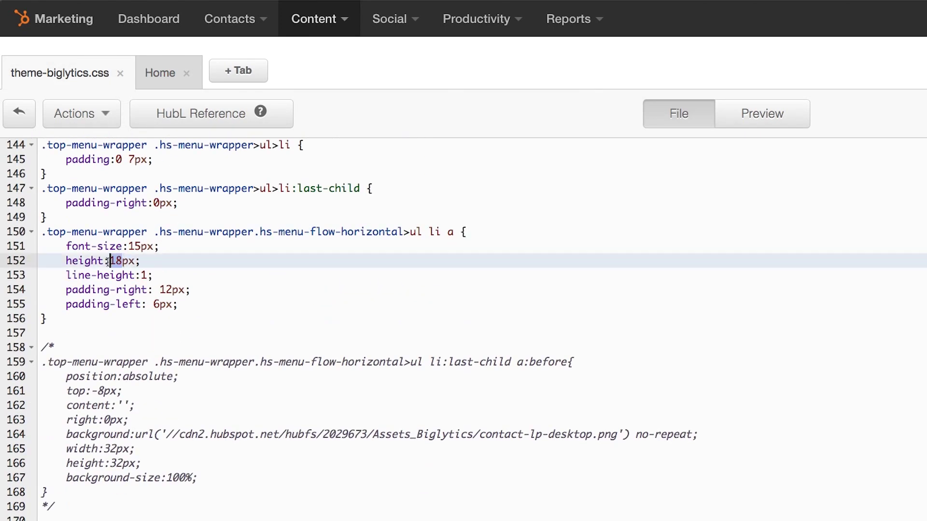
{"action": "type", "text": "20"}
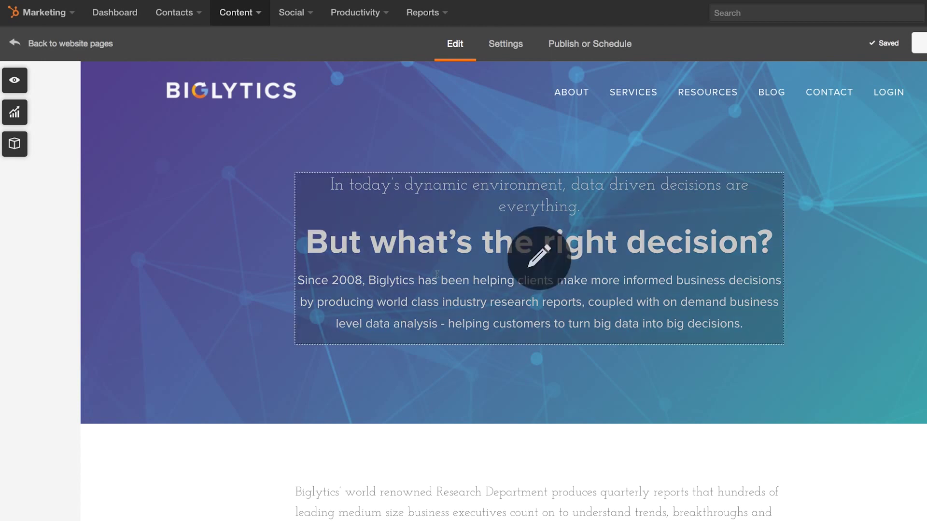
Replace 'clients' in the hero paragraph with 'companies like'
{"action": "scroll", "coordinate": [436, 274], "scroll_direction": "down", "scroll_amount": 1}
{"action": "scroll", "coordinate": [436, 275], "scroll_direction": "down", "scroll_amount": 2}
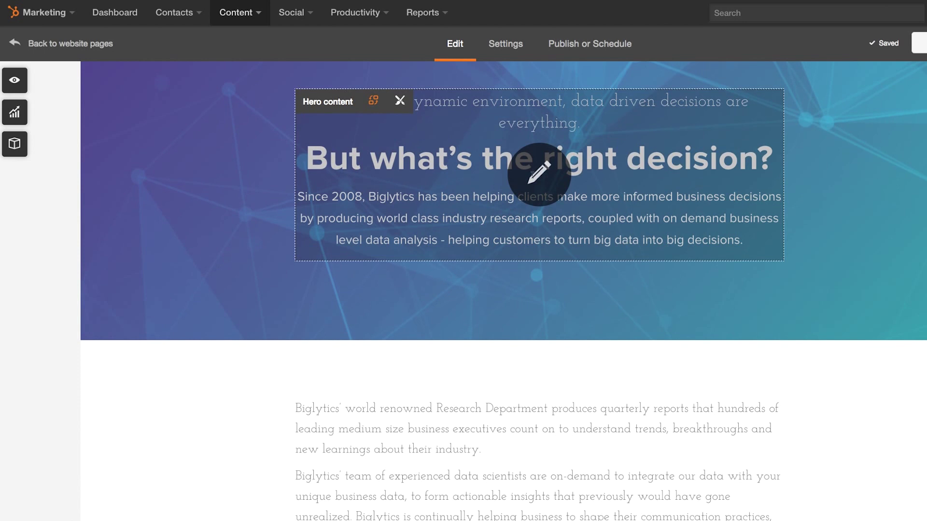
{"action": "left_click", "coordinate": [534, 174]}
{"action": "left_click_drag", "start_coordinate": [517, 173], "coordinate": [543, 172]}
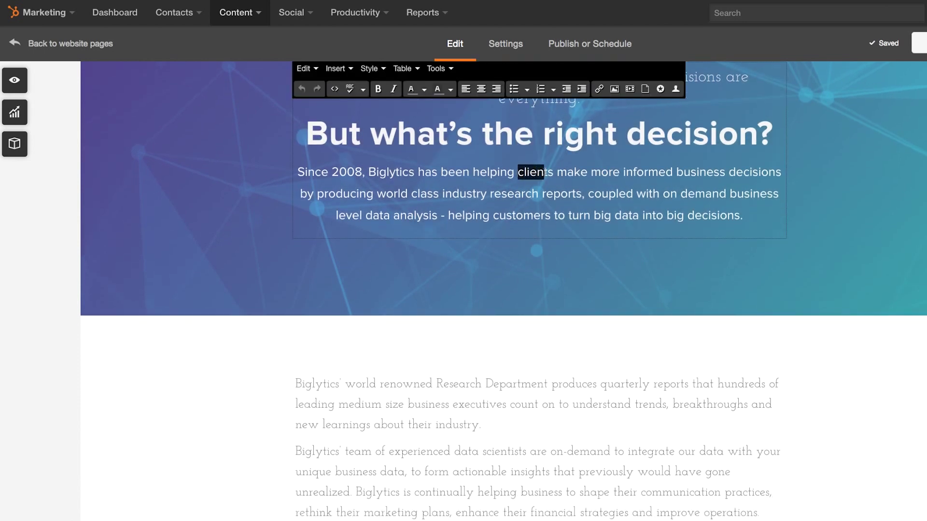
{"action": "type", "text": "companies like"}
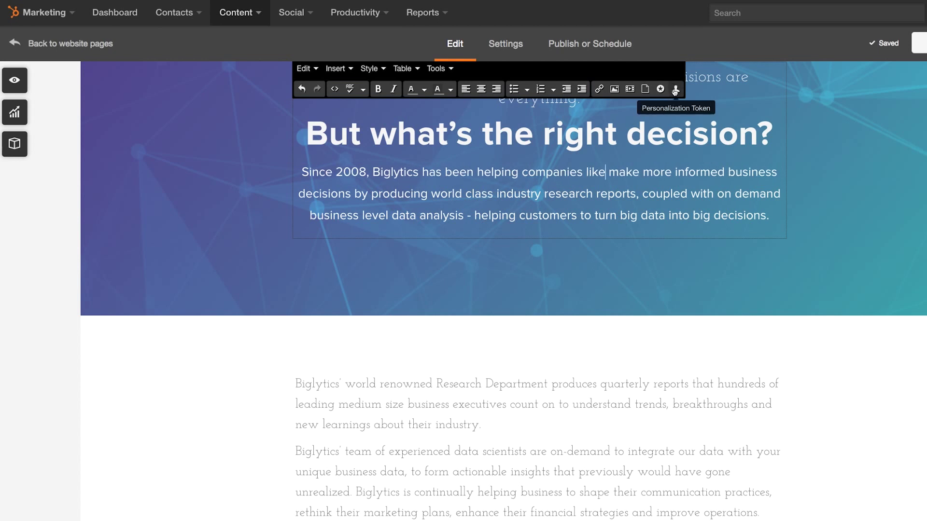
Add a Company Name personalization token after it, then begin making the services text smart content
{"action": "left_click", "coordinate": [676, 89]}
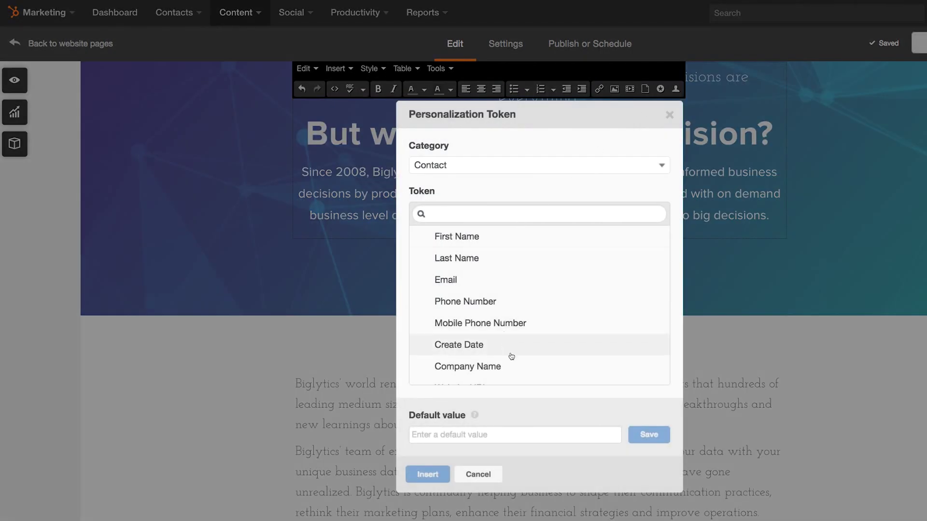
{"action": "left_click", "coordinate": [515, 366]}
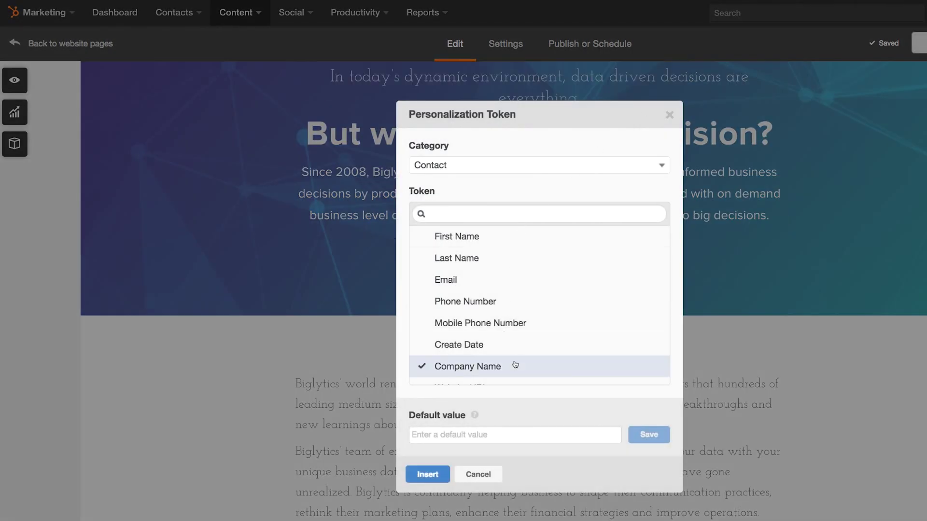
{"action": "left_click", "coordinate": [436, 473]}
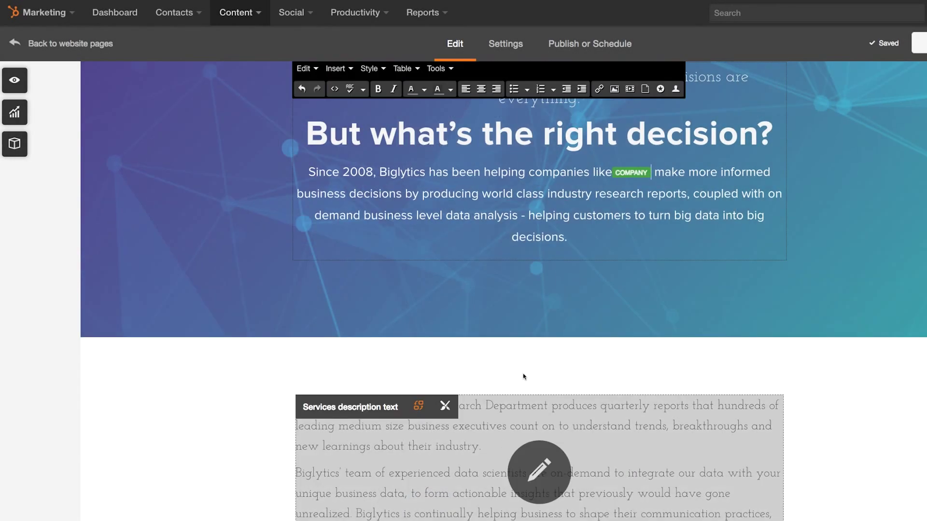
{"action": "scroll", "coordinate": [494, 319], "scroll_direction": "down", "scroll_amount": 3}
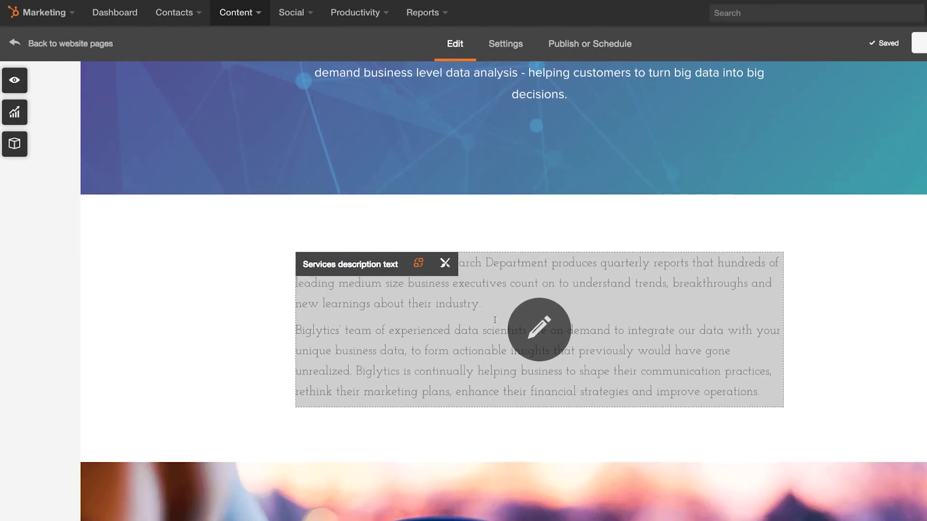
{"action": "left_click", "coordinate": [418, 263]}
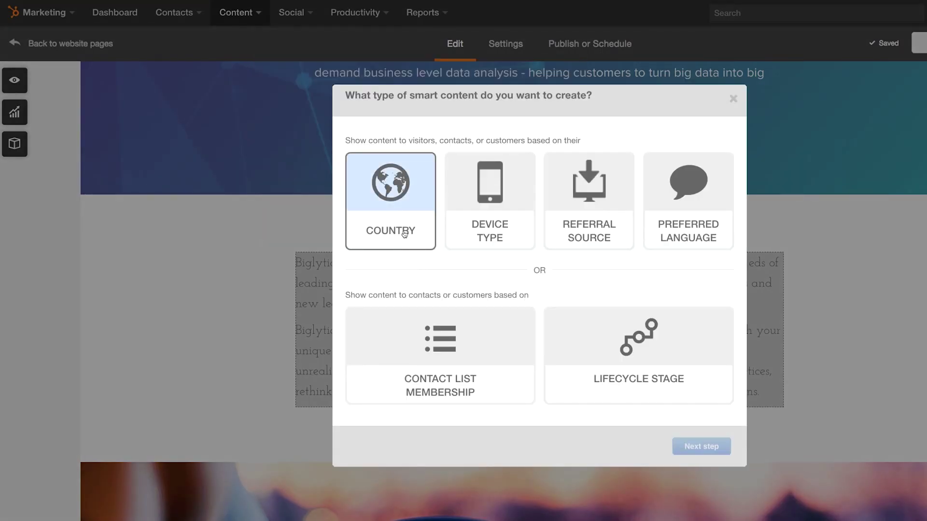
Add a Country smart rule for Canada showing 'Biglytics Canada' in the services text
{"action": "left_click", "coordinate": [701, 446]}
{"action": "left_click", "coordinate": [554, 216]}
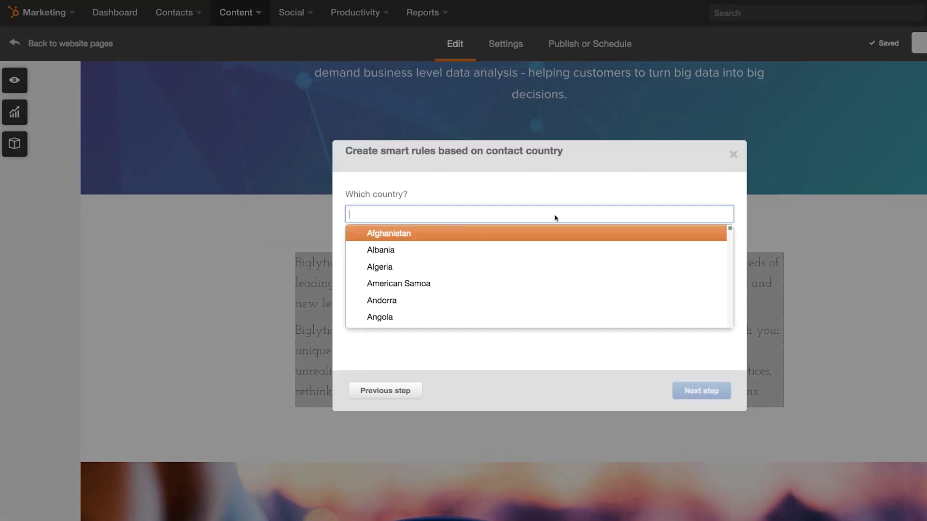
{"action": "type", "text": "Canada"}
{"action": "key", "text": "Return"}
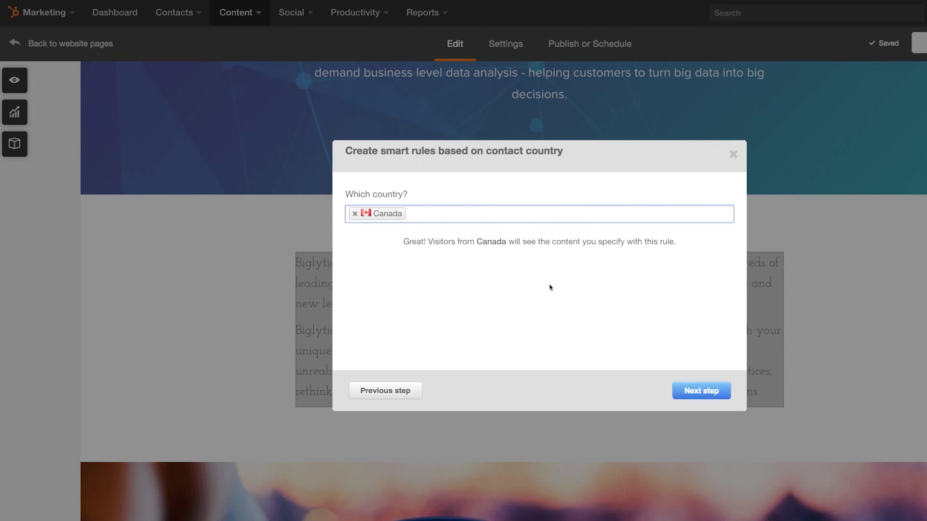
{"action": "left_click", "coordinate": [699, 389]}
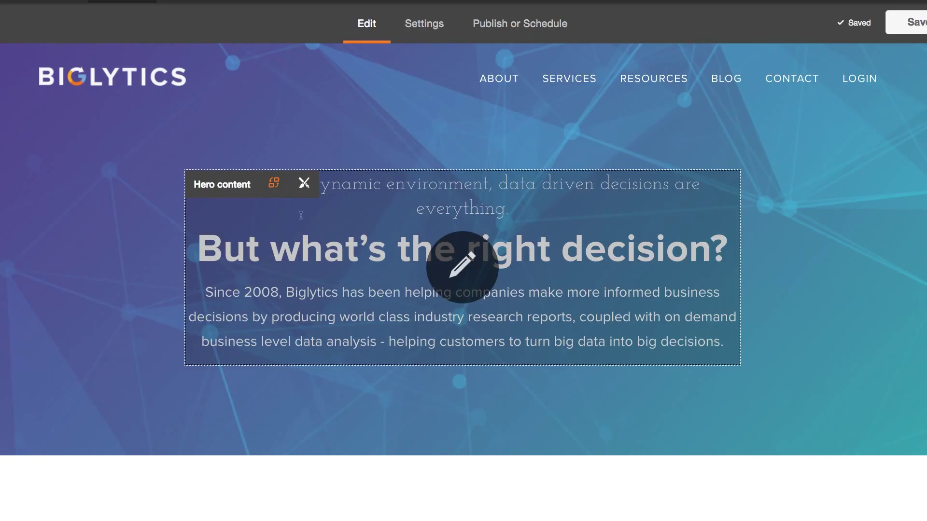
Make the hero content smart, targeting the developer persona contact list
{"action": "left_click", "coordinate": [276, 183]}
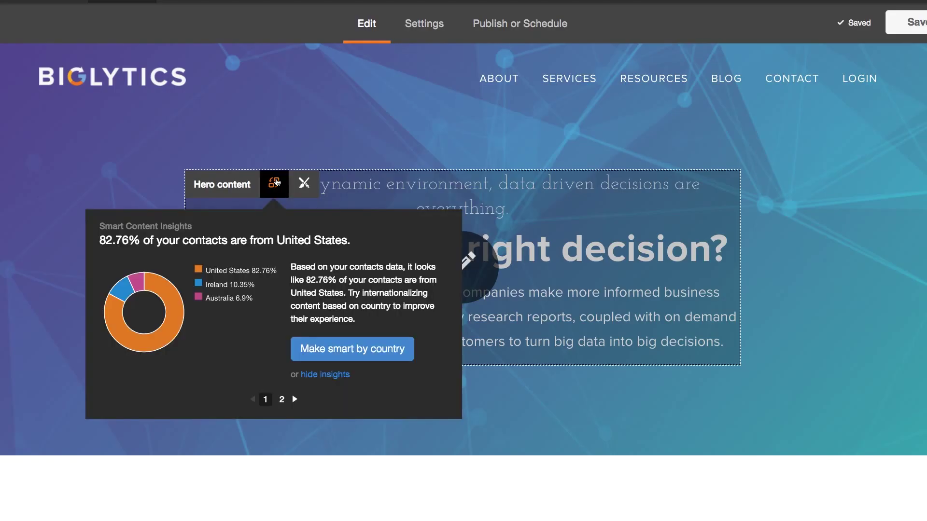
{"action": "left_click", "coordinate": [465, 284]}
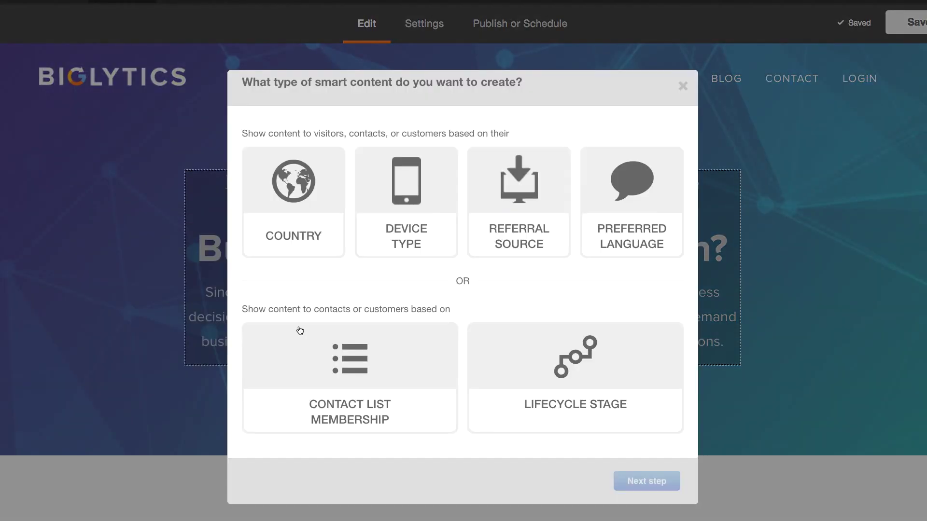
{"action": "left_click", "coordinate": [308, 362]}
{"action": "left_click", "coordinate": [645, 481]}
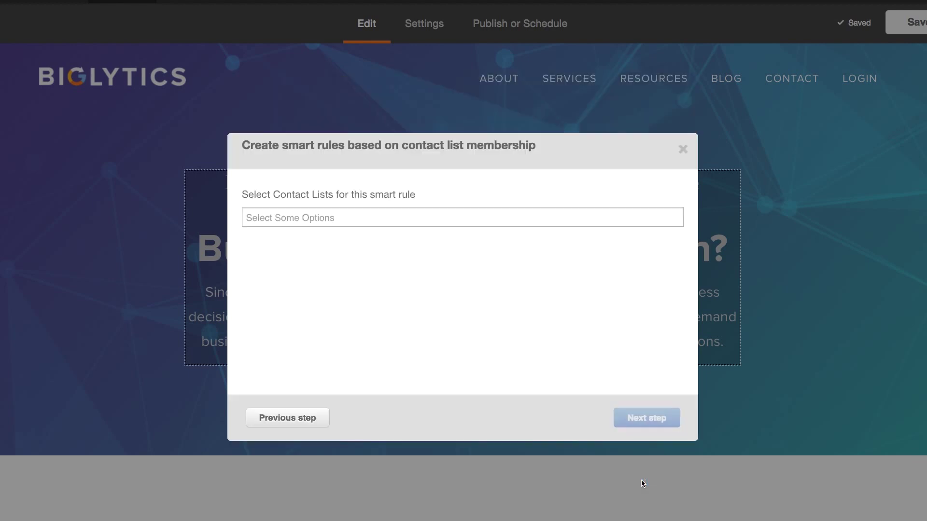
{"action": "left_click", "coordinate": [410, 217]}
{"action": "left_click", "coordinate": [391, 250]}
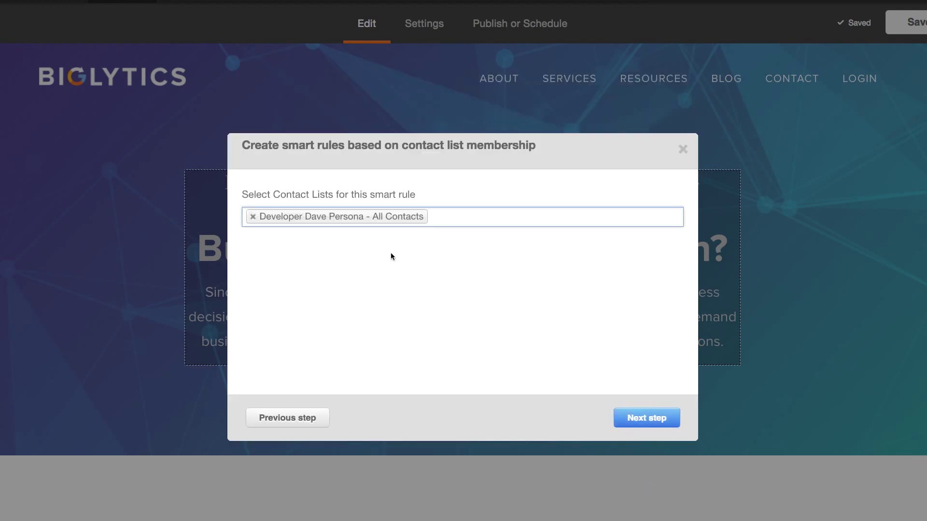
{"action": "left_click", "coordinate": [646, 417]}
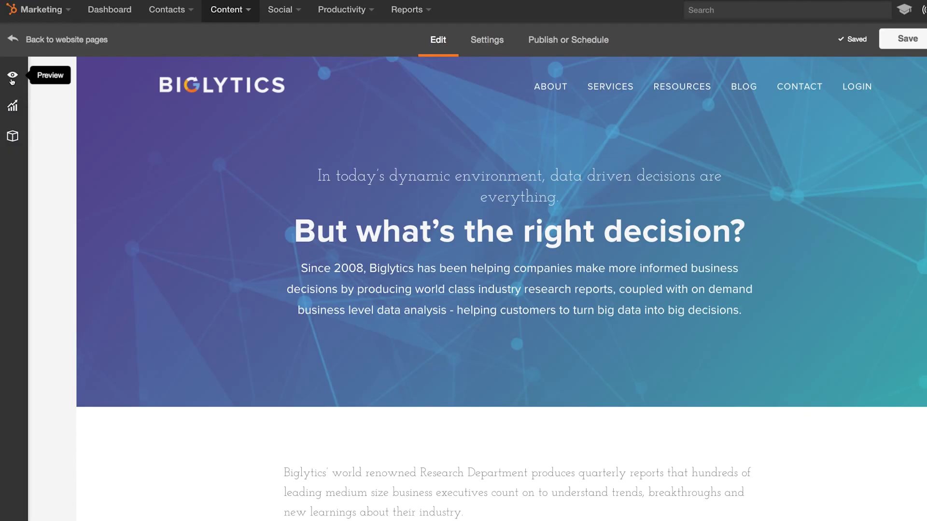
Preview the services page at tablet, landscape tablet and phone sizes, scrolling the phone view
{"action": "left_click", "coordinate": [12, 76]}
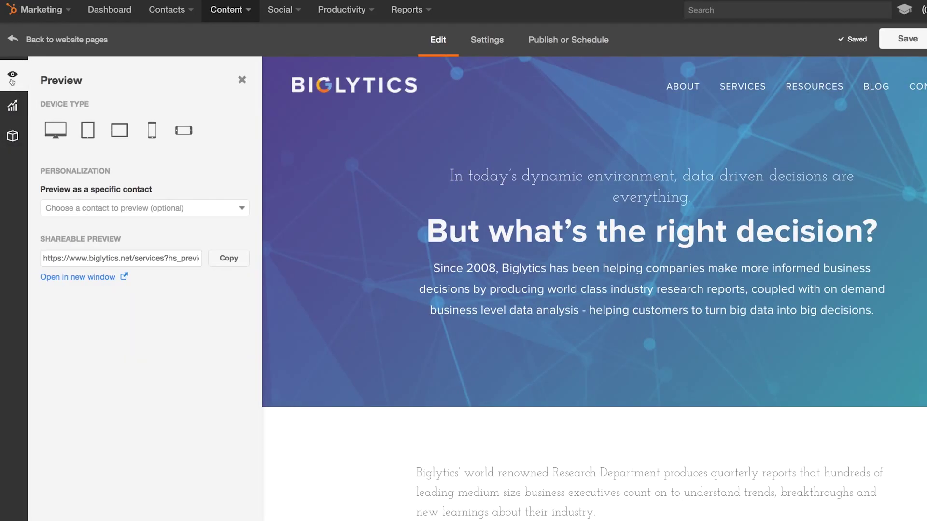
{"action": "left_click", "coordinate": [84, 133]}
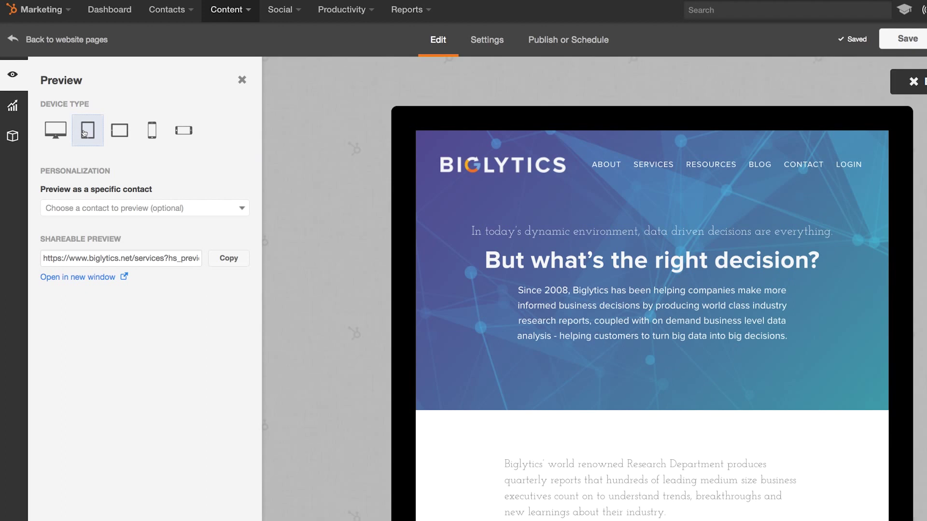
{"action": "left_click", "coordinate": [120, 132]}
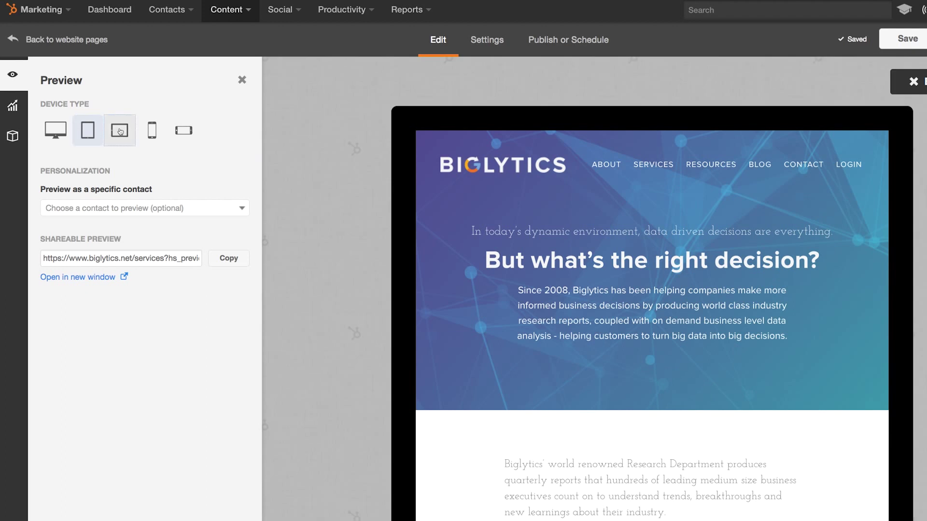
{"action": "left_click", "coordinate": [152, 131]}
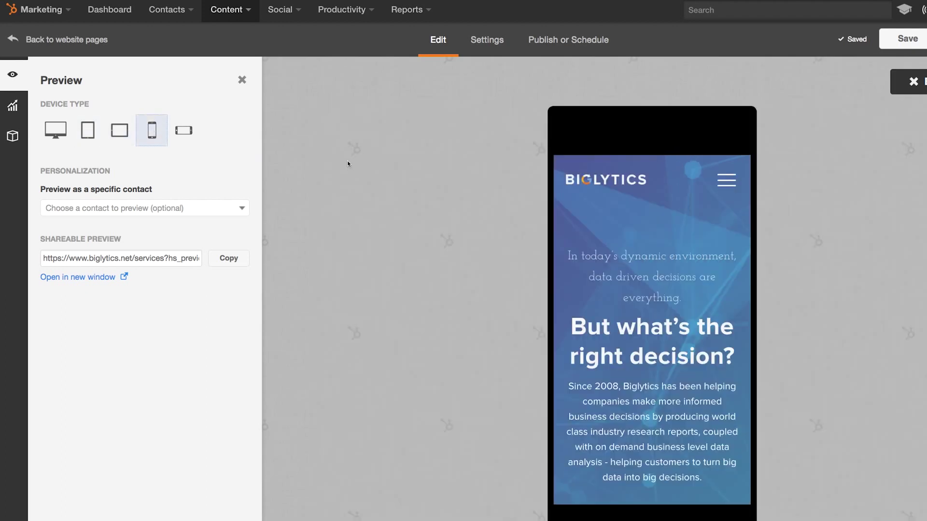
{"action": "scroll", "coordinate": [623, 239], "scroll_direction": "down", "scroll_amount": 10}
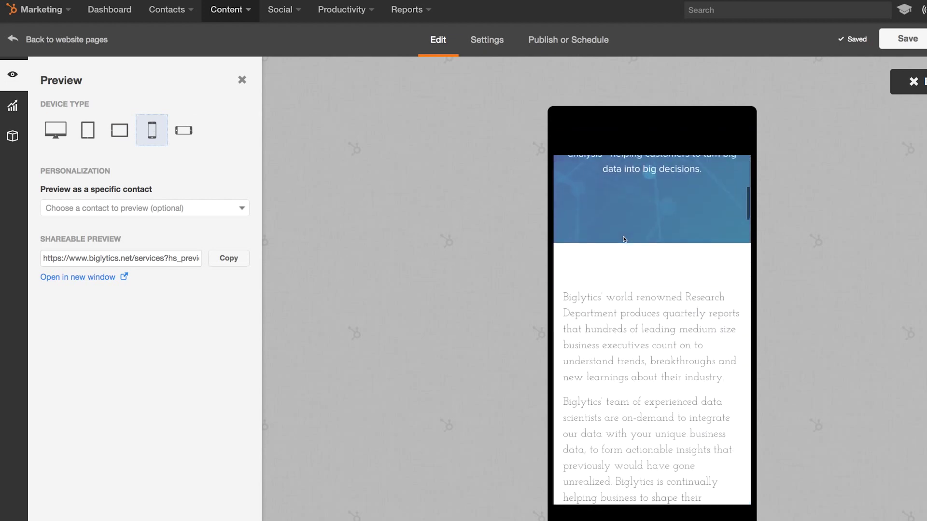
{"action": "scroll", "coordinate": [624, 239], "scroll_direction": "down", "scroll_amount": 10}
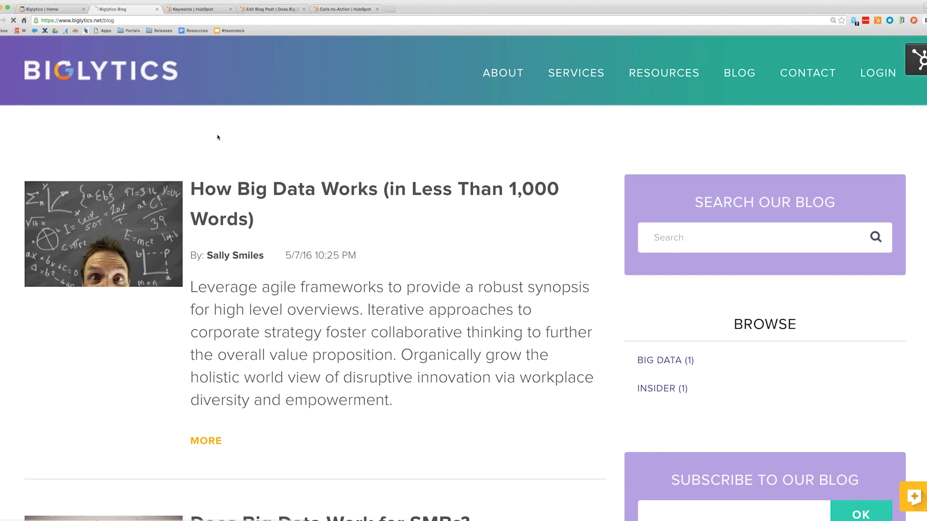
Open the Blog Dashboard from the HubSpot sprocket menu on the live blog
{"action": "left_click", "coordinate": [917, 47]}
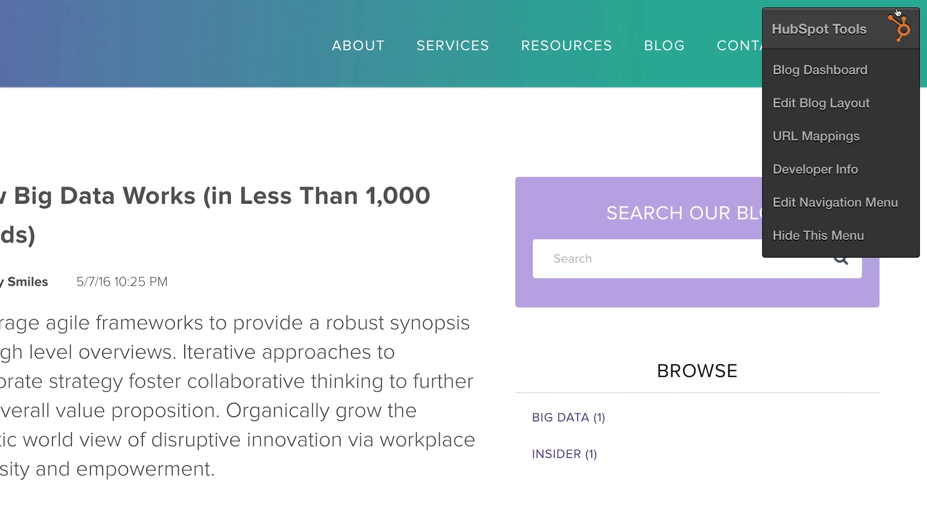
{"action": "left_click", "coordinate": [831, 70]}
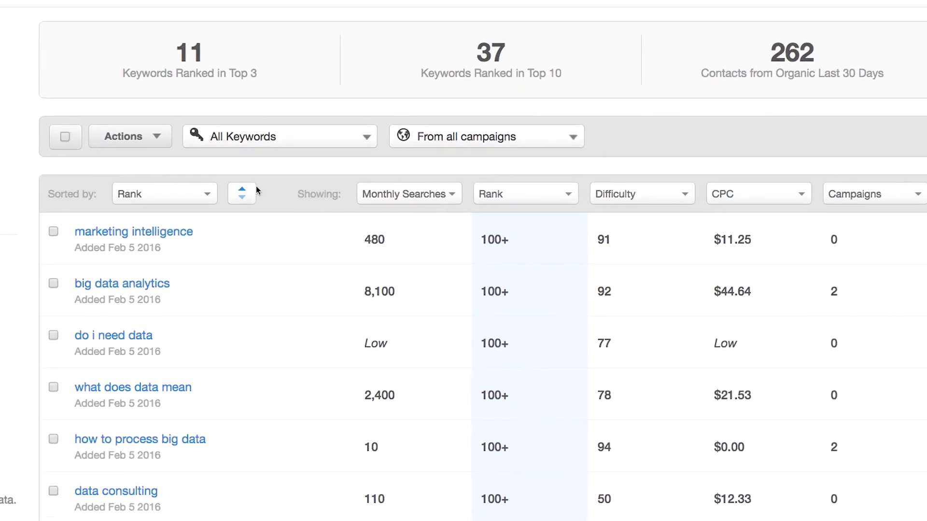
Scroll the keyword table to review monthly searches, rank, difficulty and cost per click
{"action": "scroll", "coordinate": [265, 253], "scroll_direction": "down", "scroll_amount": 3}
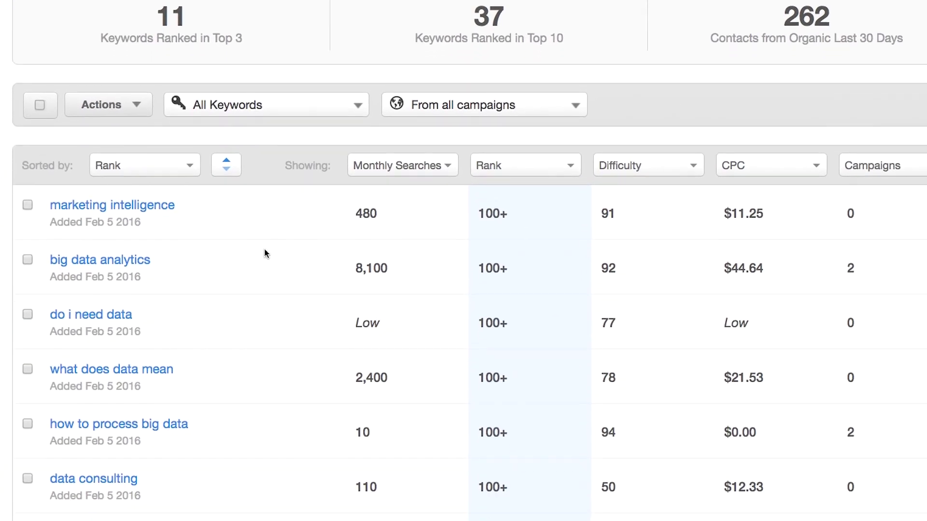
{"action": "scroll", "coordinate": [265, 254], "scroll_direction": "down", "scroll_amount": 3}
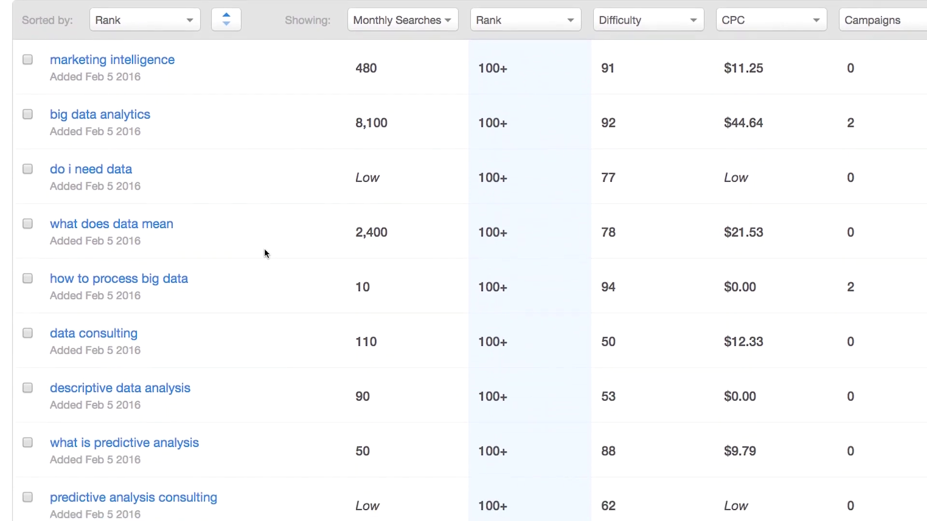
{"action": "scroll", "coordinate": [264, 253], "scroll_direction": "down", "scroll_amount": 3}
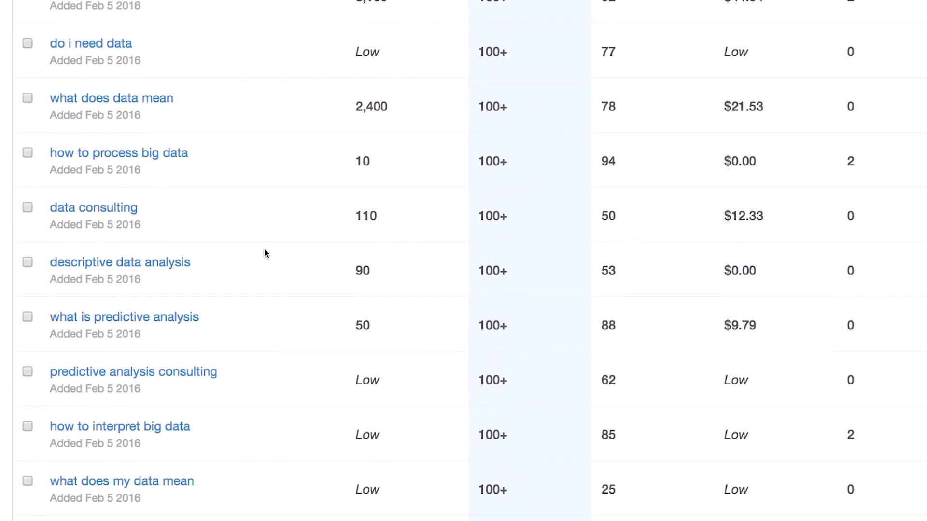
{"action": "scroll", "coordinate": [264, 254], "scroll_direction": "down", "scroll_amount": 1}
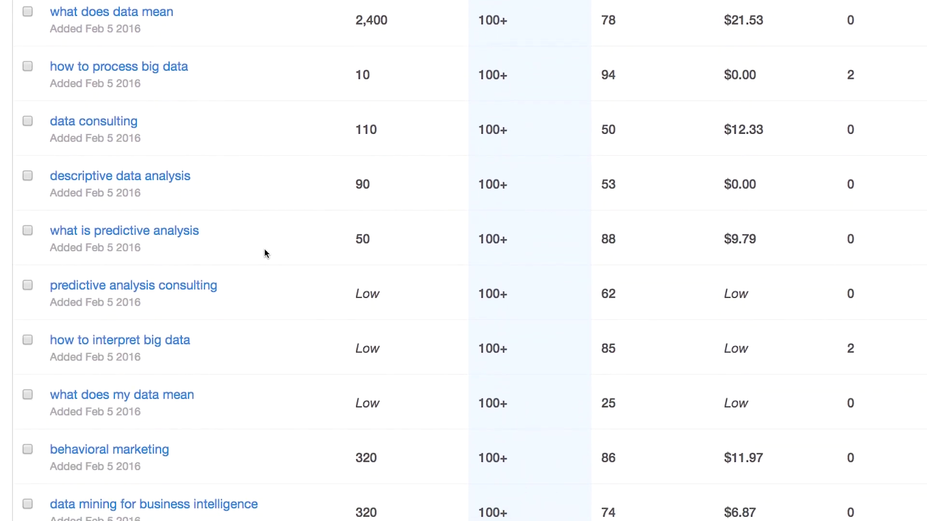
{"action": "scroll", "coordinate": [264, 253], "scroll_direction": "down", "scroll_amount": 3}
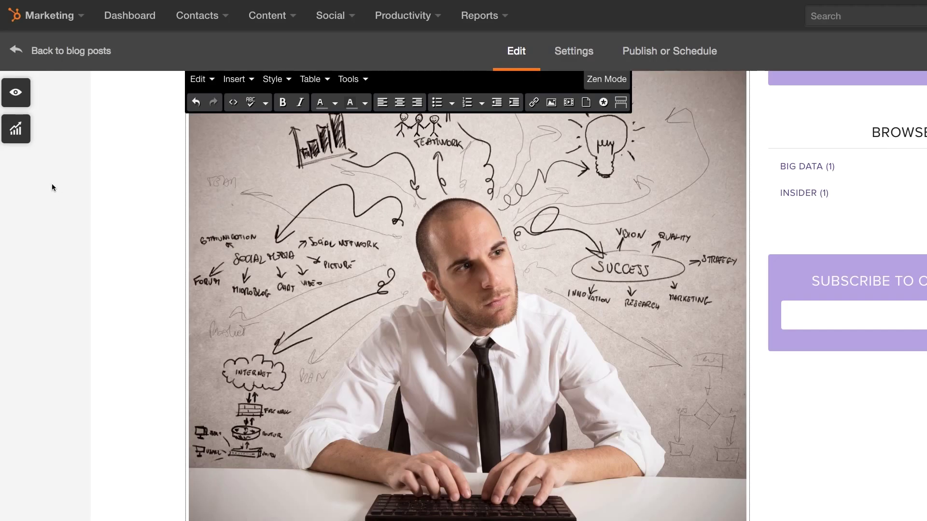
Show the blog post's Optimize suggestions in the editor sidebar and scroll through them
{"action": "left_click", "coordinate": [19, 137]}
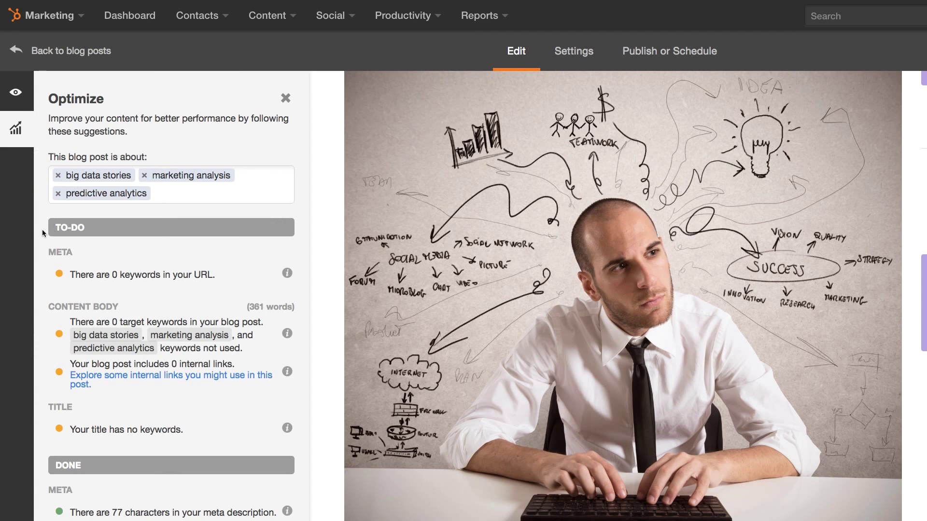
{"action": "scroll", "coordinate": [42, 230], "scroll_direction": "down", "scroll_amount": 3}
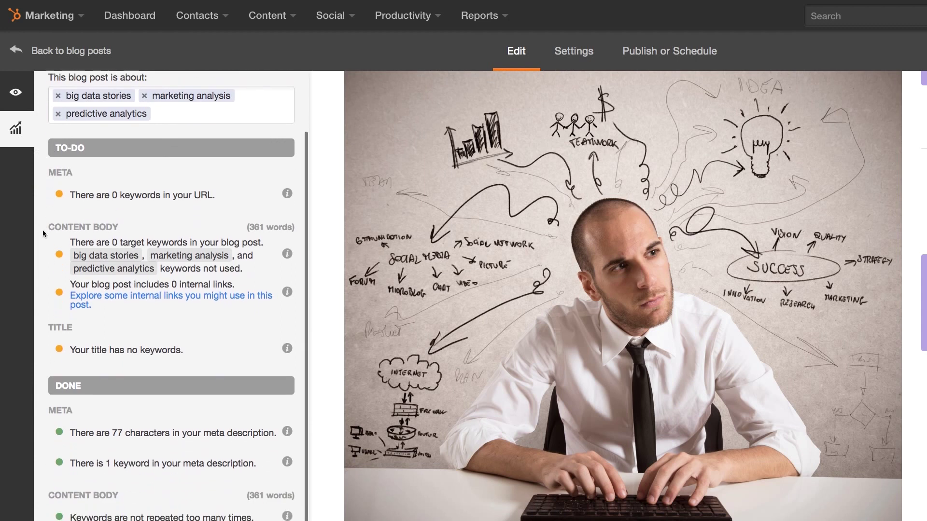
{"action": "scroll", "coordinate": [43, 230], "scroll_direction": "down", "scroll_amount": 3}
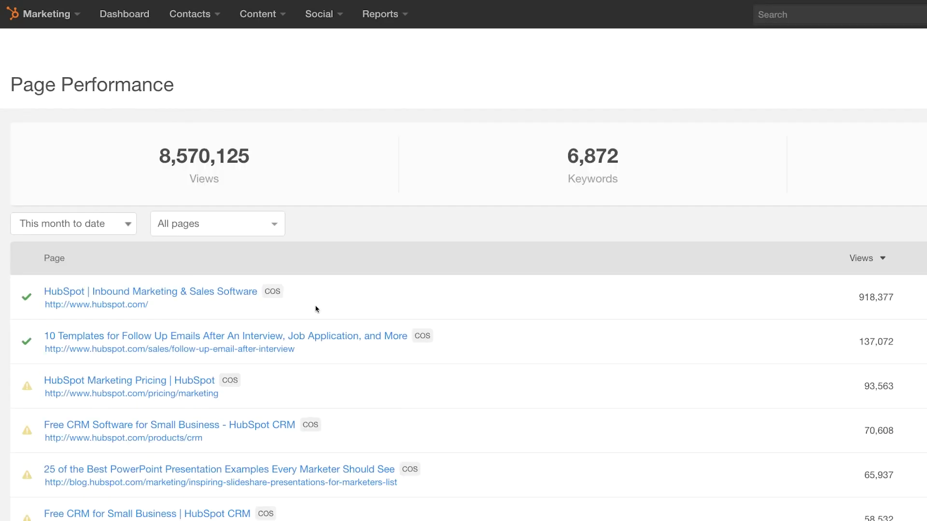
Open the '25 of the Best PowerPoint Presentation Examples' post and review its 89% On Page SEO results
{"action": "scroll", "coordinate": [316, 309], "scroll_direction": "down", "scroll_amount": 3}
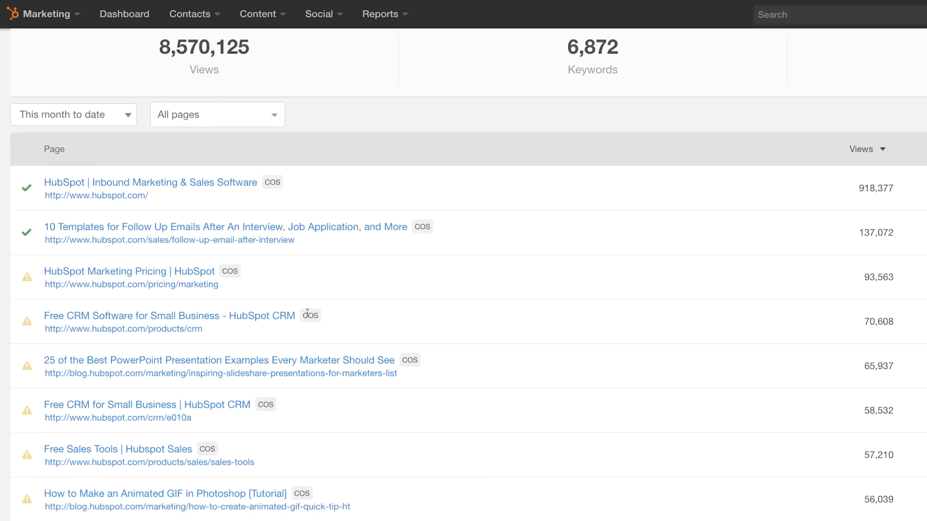
{"action": "left_click", "coordinate": [254, 361]}
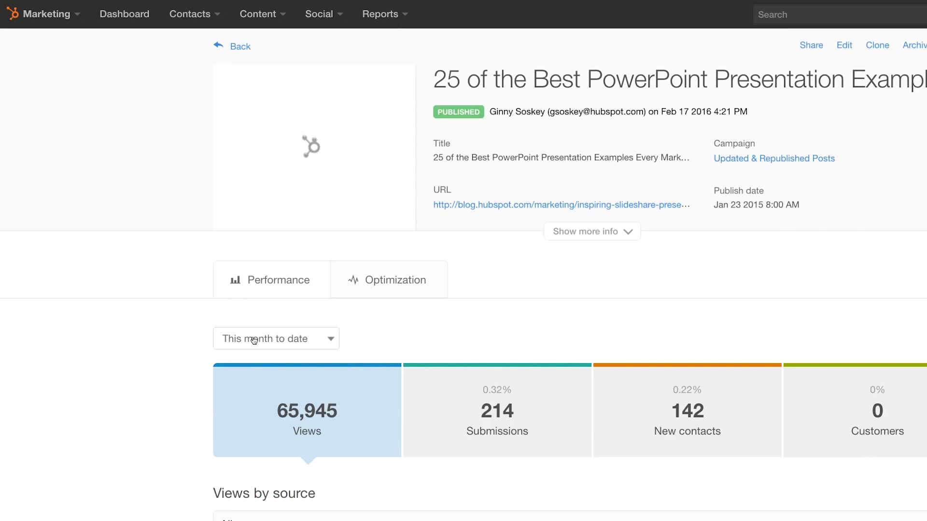
{"action": "left_click", "coordinate": [347, 292]}
{"action": "scroll", "coordinate": [324, 336], "scroll_direction": "down", "scroll_amount": 3}
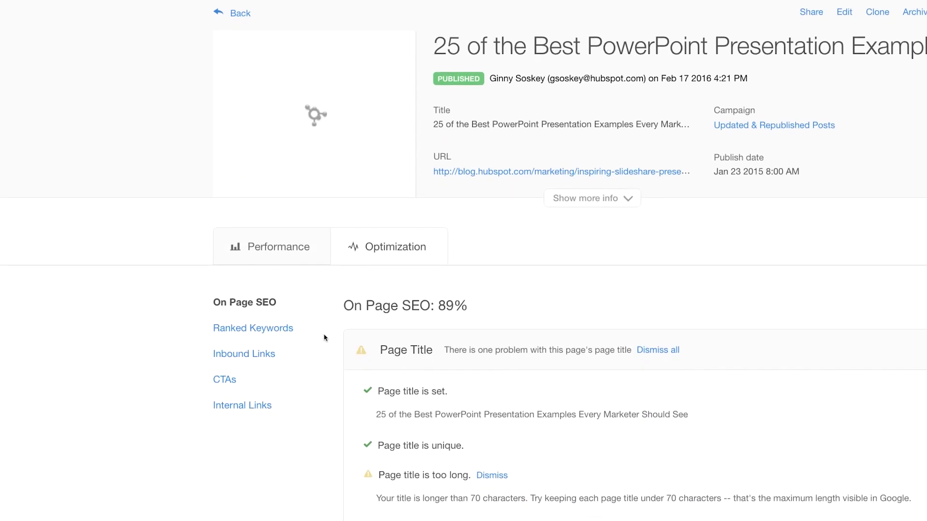
{"action": "scroll", "coordinate": [324, 337], "scroll_direction": "down", "scroll_amount": 3}
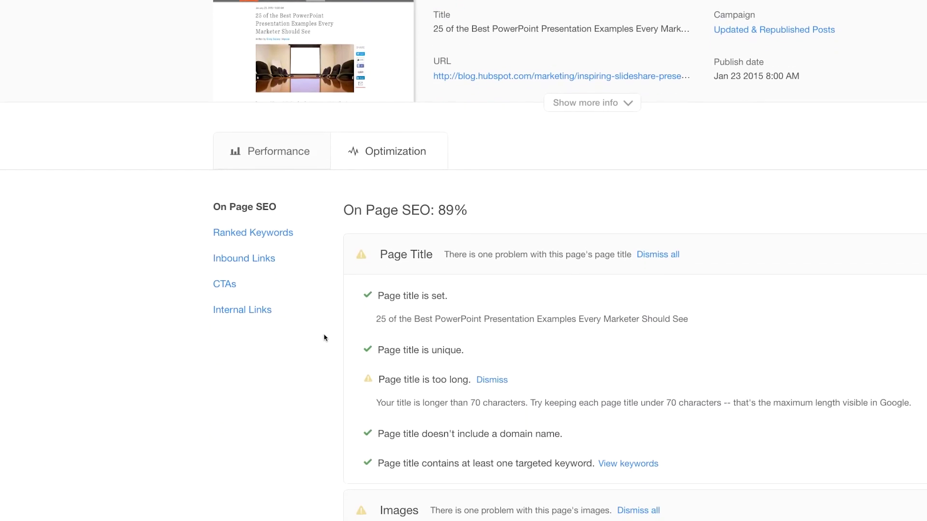
{"action": "scroll", "coordinate": [324, 337], "scroll_direction": "down", "scroll_amount": 1}
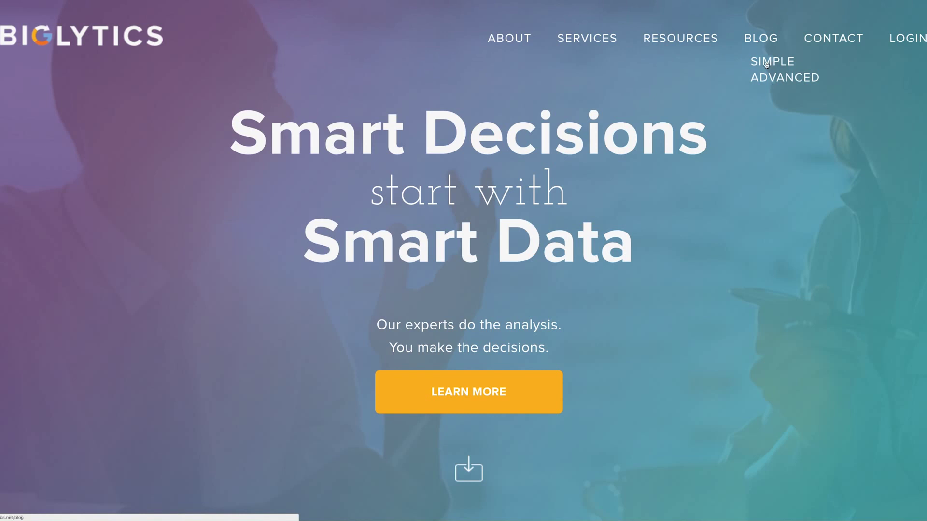
Open the SIMPLE blog listing on the Biglytics site and scroll through its big data posts
{"action": "left_click", "coordinate": [767, 63]}
{"action": "scroll", "coordinate": [649, 179], "scroll_direction": "down", "scroll_amount": 2}
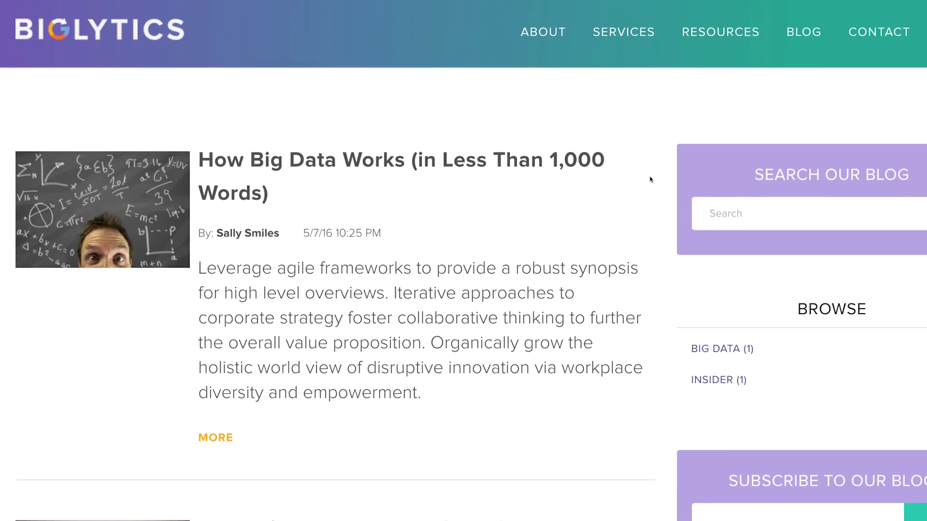
{"action": "scroll", "coordinate": [650, 179], "scroll_direction": "down", "scroll_amount": 3}
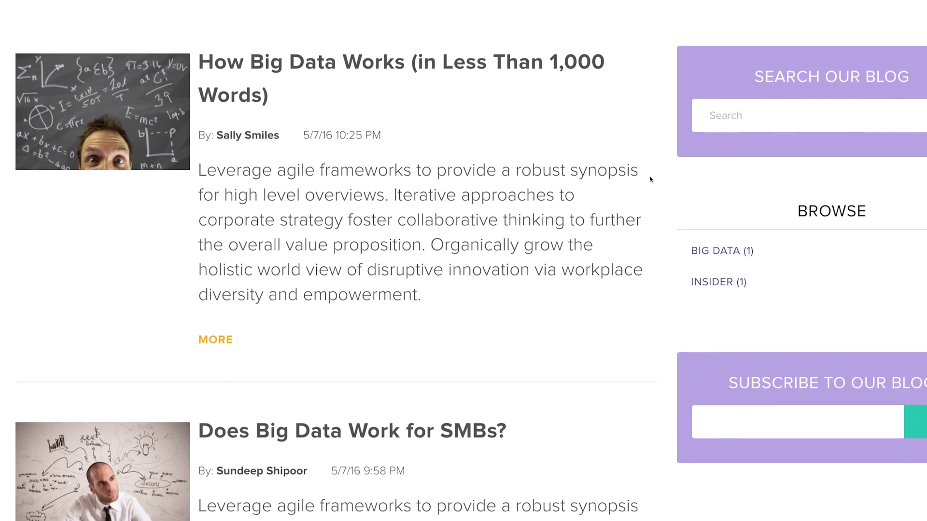
{"action": "scroll", "coordinate": [649, 179], "scroll_direction": "down", "scroll_amount": 2}
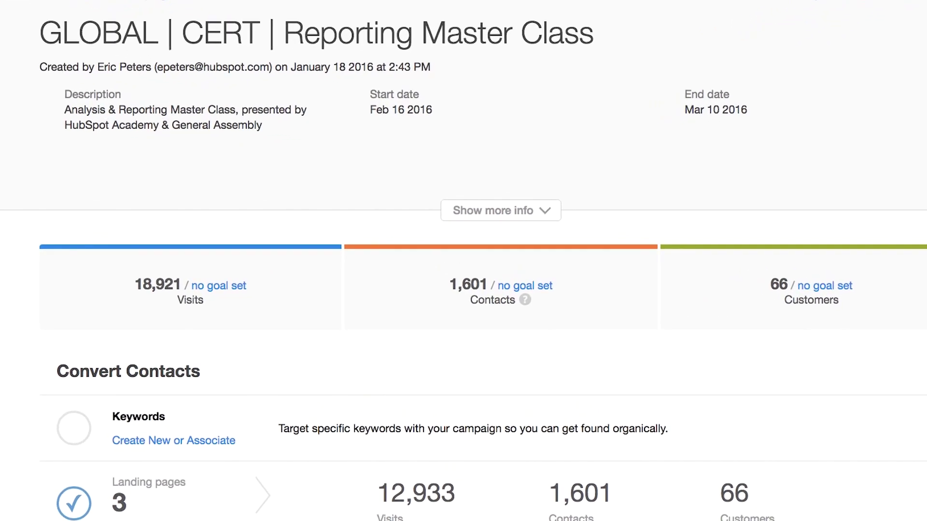
Scroll through the Reporting Master Class campaign's Convert Contacts and Promote Campaign asset sections
{"action": "scroll", "coordinate": [463, 261], "scroll_direction": "down", "scroll_amount": 3}
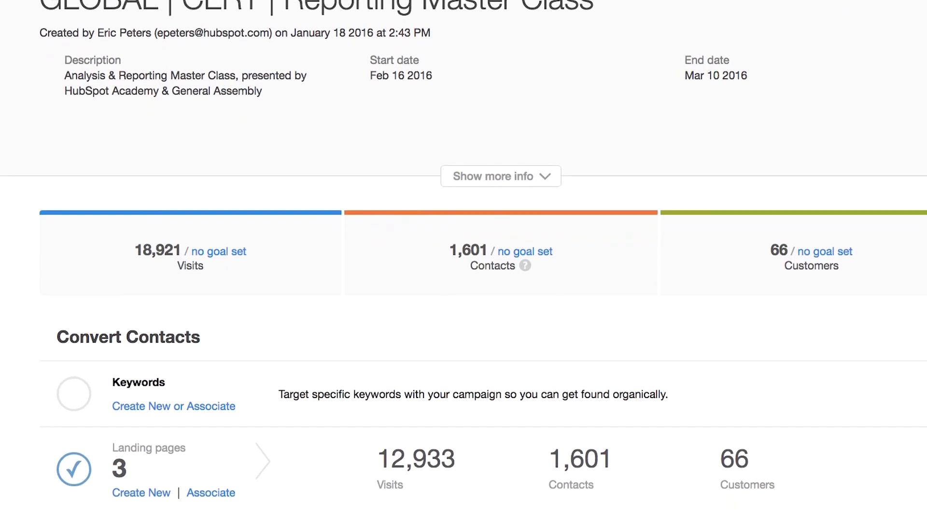
{"action": "scroll", "coordinate": [463, 260], "scroll_direction": "down", "scroll_amount": 3}
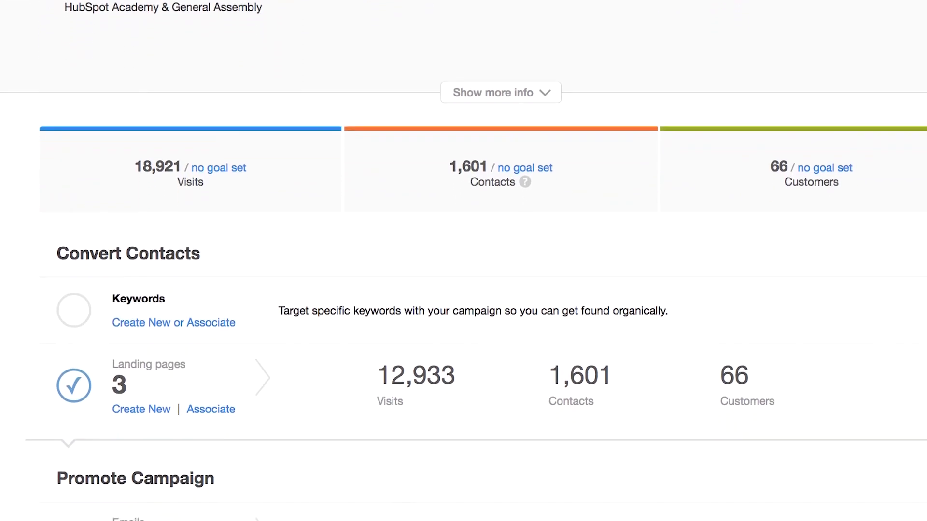
{"action": "scroll", "coordinate": [464, 261], "scroll_direction": "down", "scroll_amount": 4}
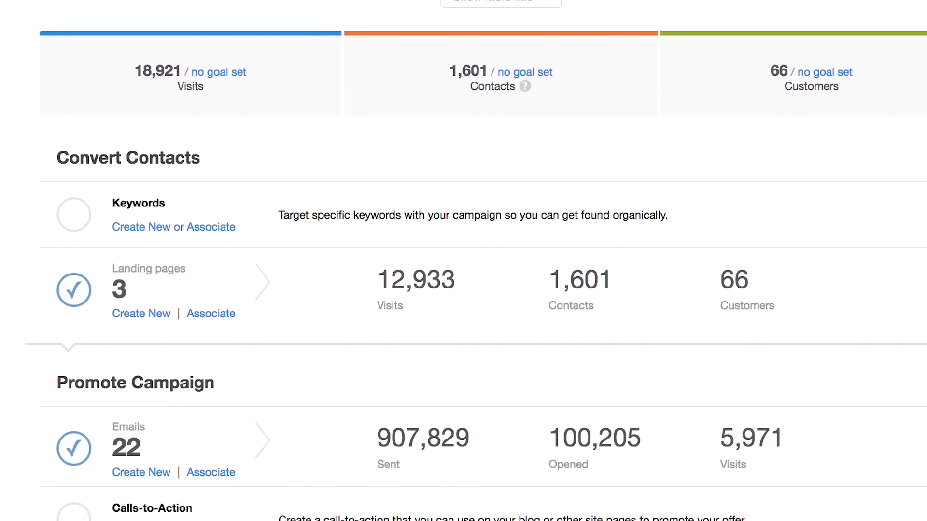
{"action": "scroll", "coordinate": [463, 261], "scroll_direction": "down", "scroll_amount": 4}
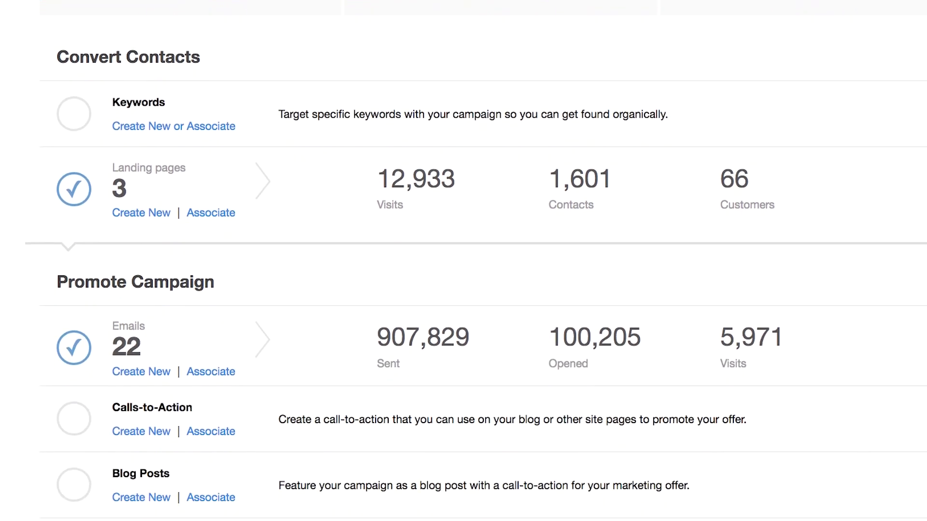
{"action": "scroll", "coordinate": [463, 261], "scroll_direction": "down", "scroll_amount": 3}
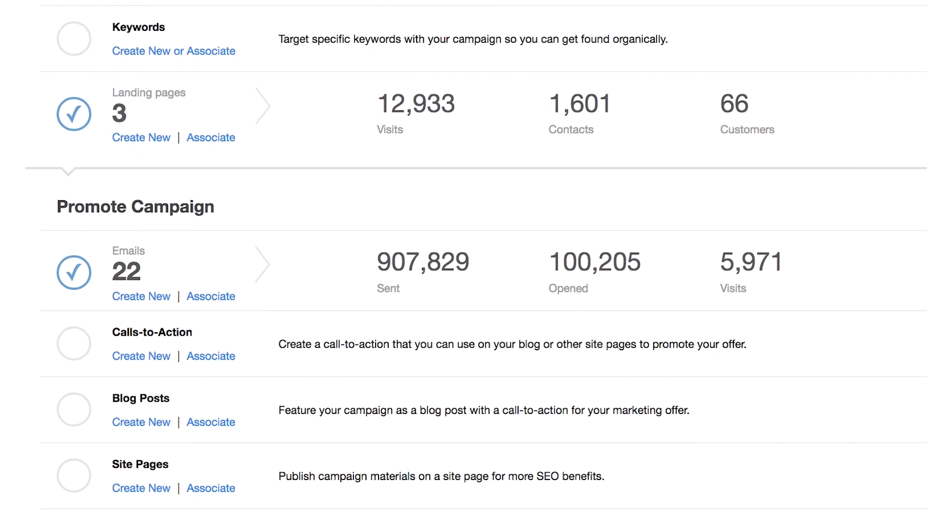
{"action": "scroll", "coordinate": [463, 260], "scroll_direction": "down", "scroll_amount": 6}
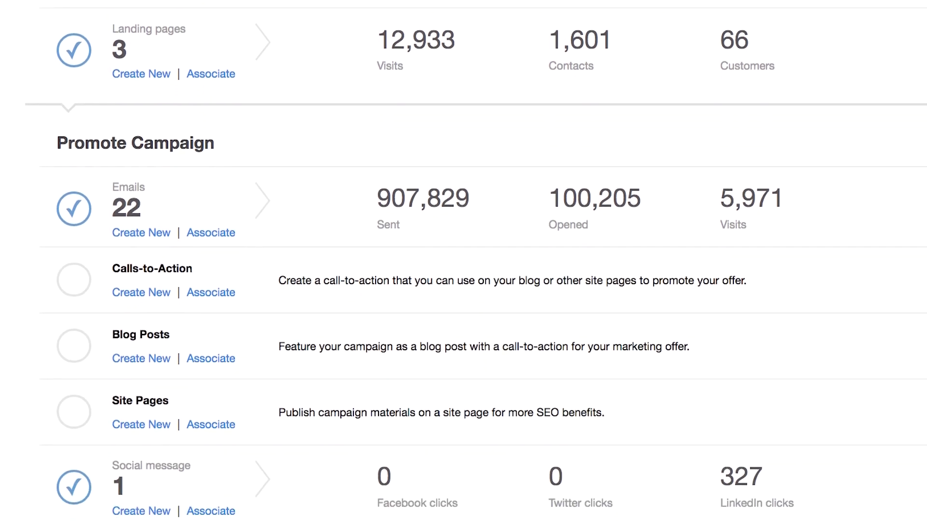
{"action": "scroll", "coordinate": [464, 260], "scroll_direction": "down", "scroll_amount": 1}
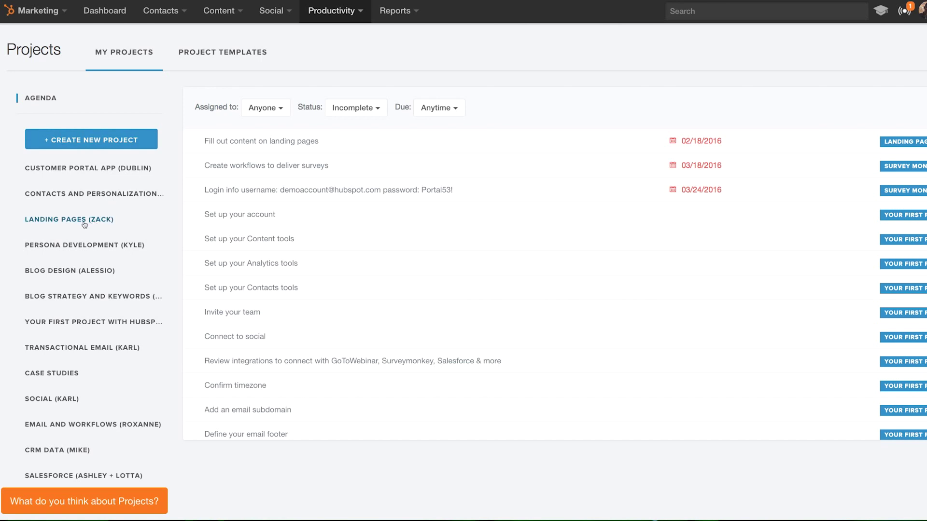
Open the Webinar Registration task in the Landing Pages (Zack) project and begin setting its due date
{"action": "left_click", "coordinate": [84, 224]}
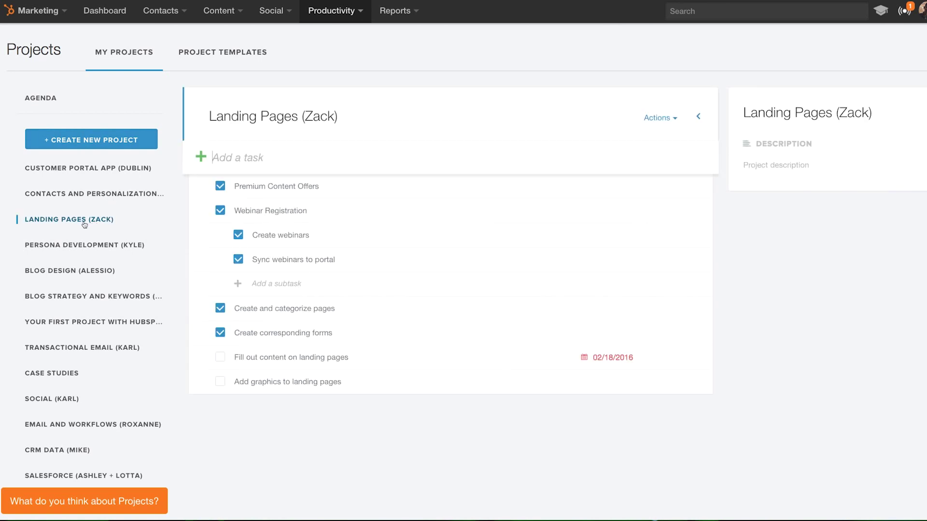
{"action": "left_click", "coordinate": [203, 212]}
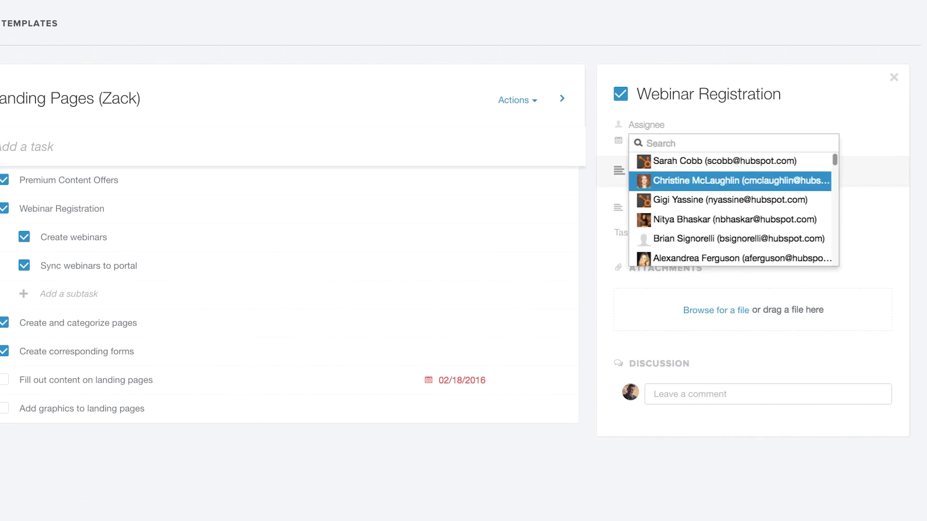
{"action": "left_click", "coordinate": [630, 140]}
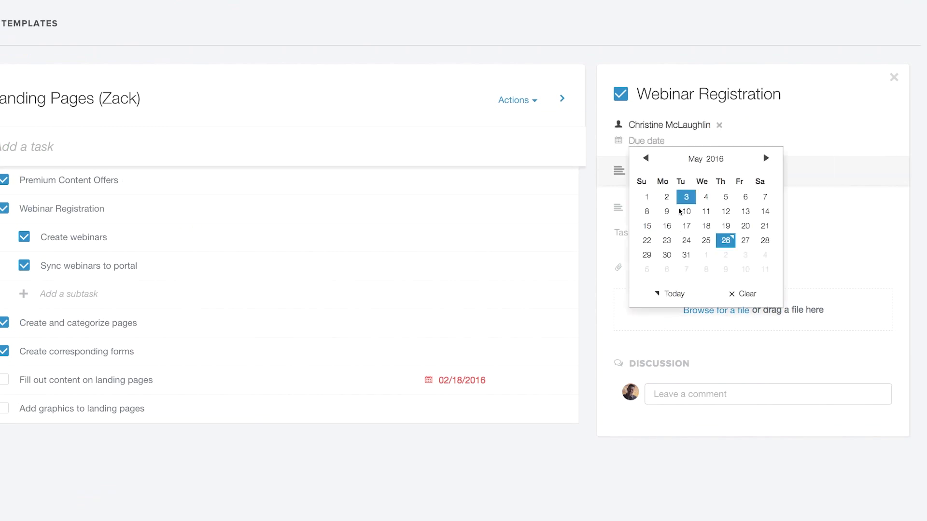